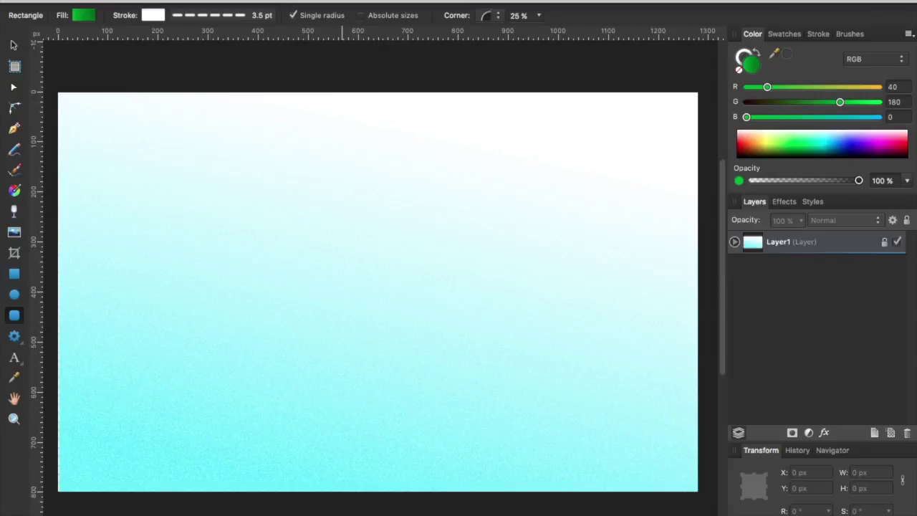
# Adjust snapping, then draw a green 1010.8 × 524.4 px rounded rectangle from the page centre.
pyautogui.click(324, 0)
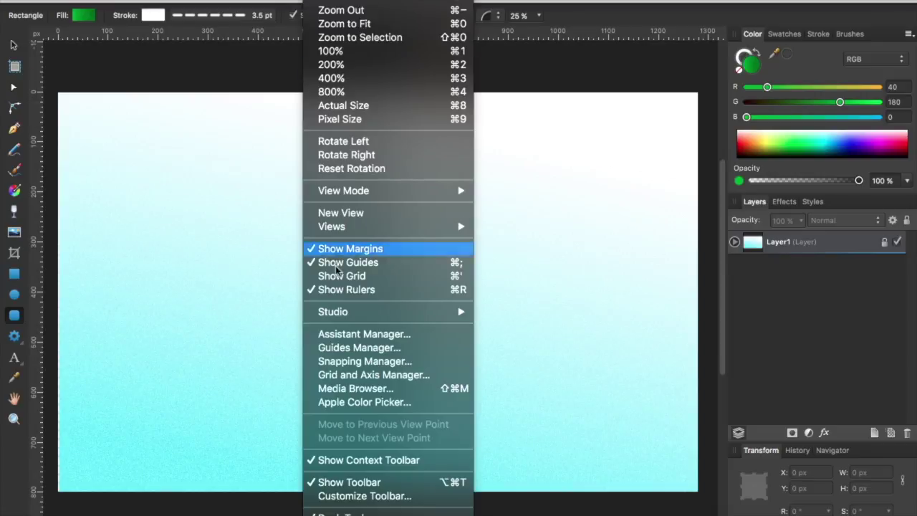
pyautogui.click(326, 361)
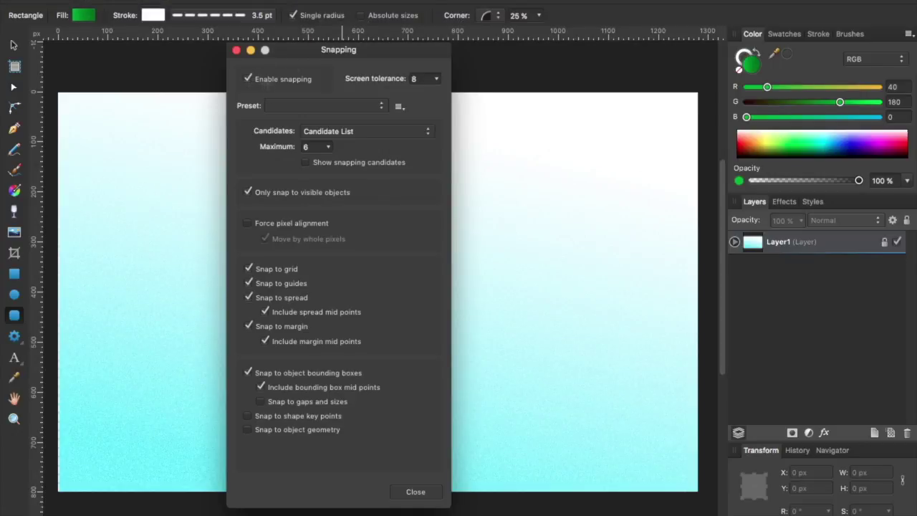
pyautogui.click(236, 49)
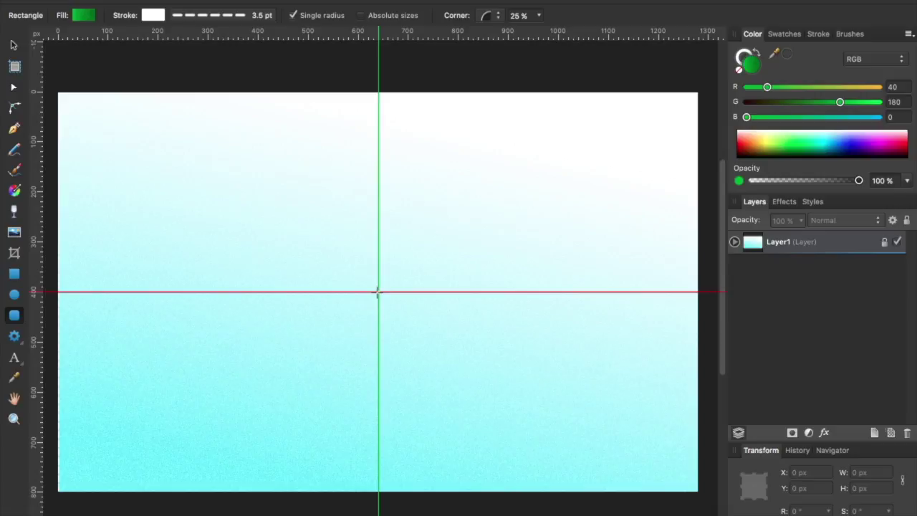
pyautogui.moveTo(378, 292)
pyautogui.mouseDown()
pyautogui.moveTo(422, 337)
pyautogui.moveTo(509, 348)
pyautogui.moveTo(606, 395)
pyautogui.moveTo(630, 423)
pyautogui.mouseUp()
pyautogui.press('super')
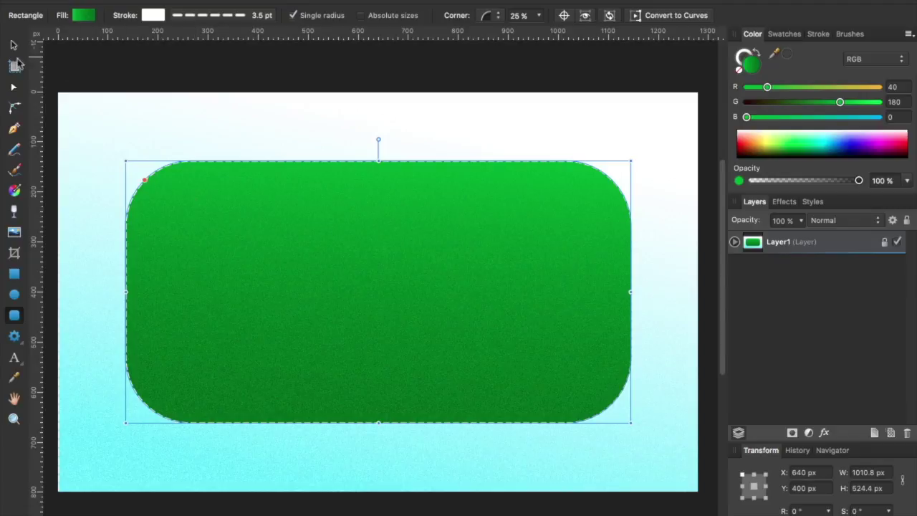
# Set the green rounded rectangle's stroke style to None.
pyautogui.click(818, 34)
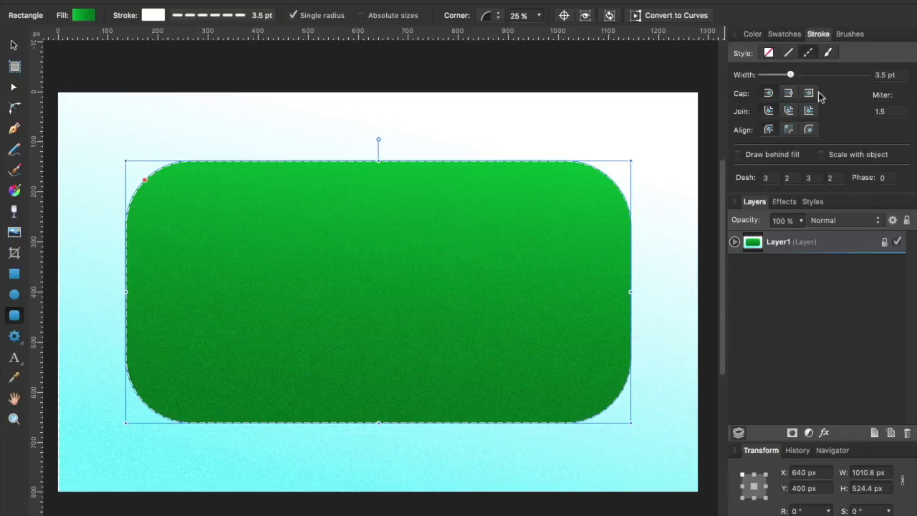
pyautogui.click(768, 52)
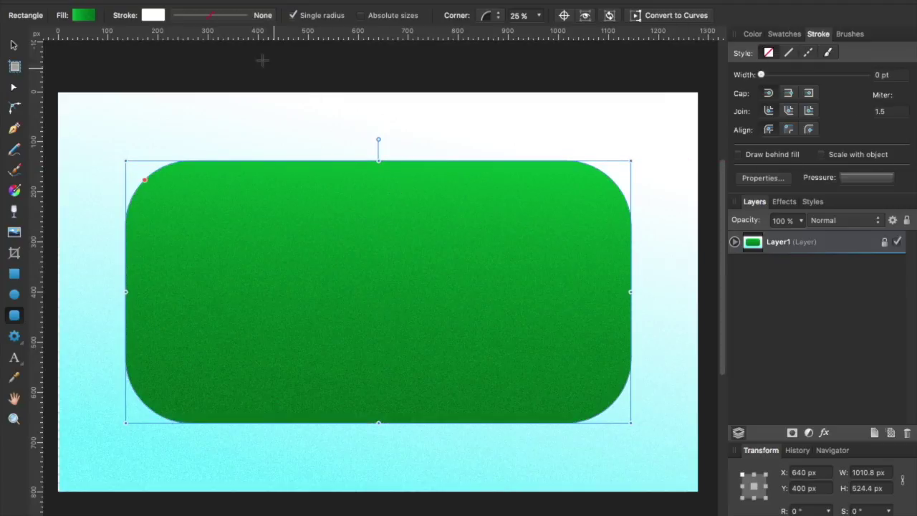
pyautogui.click(14, 45)
# Move the Rounded Rectangle layer out of Layer1 so it sits above it.
pyautogui.press('super+d')
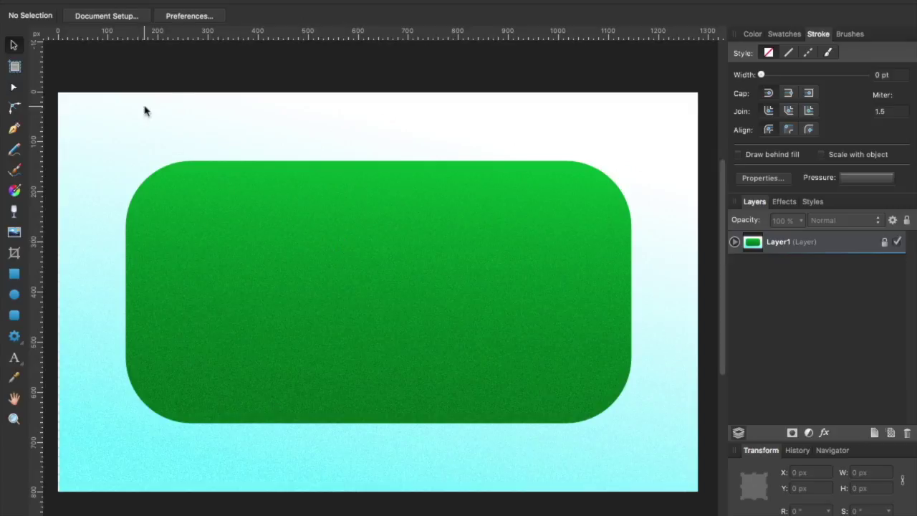
pyautogui.click(751, 241)
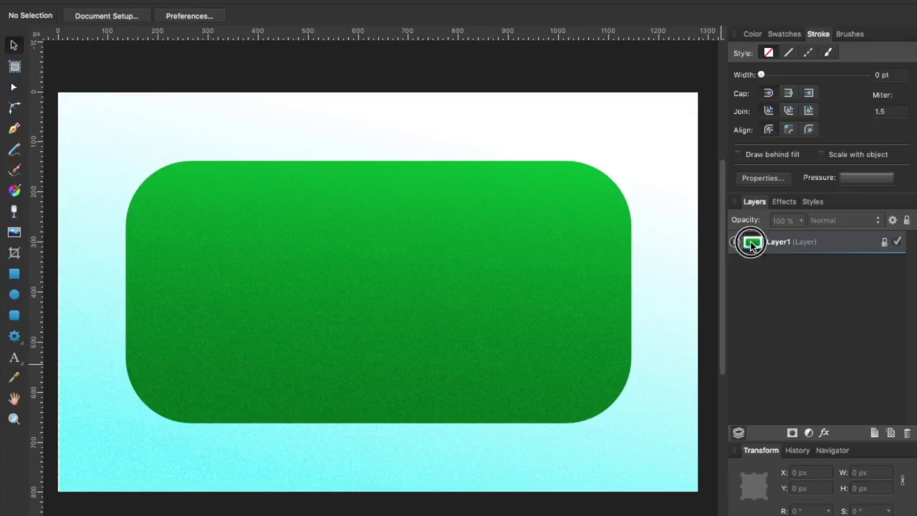
pyautogui.click(734, 242)
pyautogui.click(762, 275)
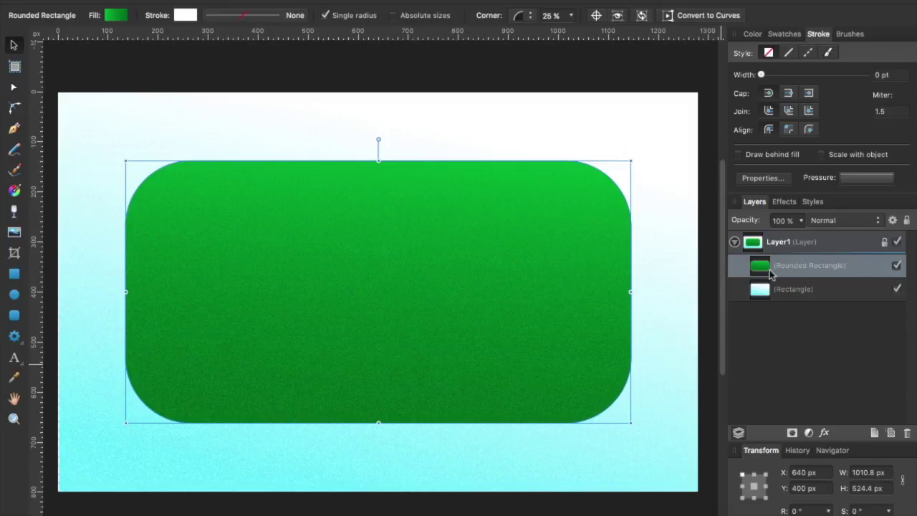
pyautogui.moveTo(762, 268); pyautogui.dragTo(742, 241)
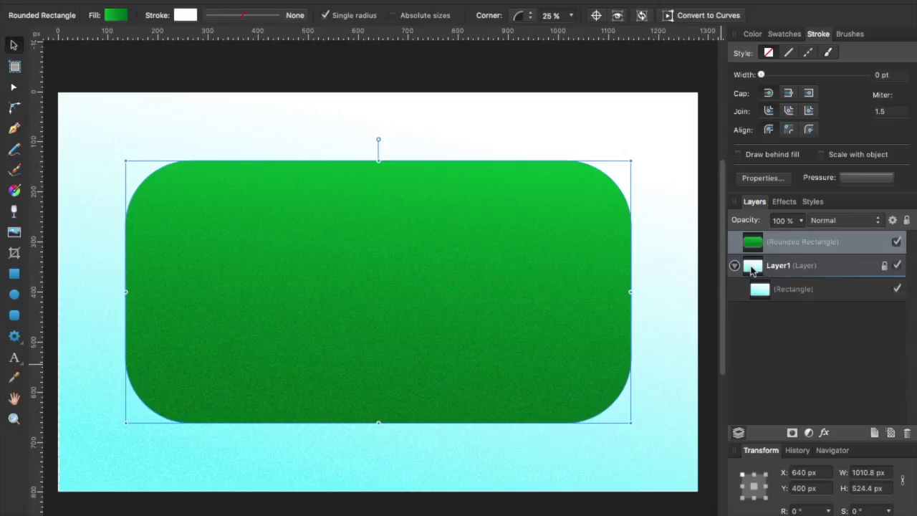
pyautogui.click(734, 265)
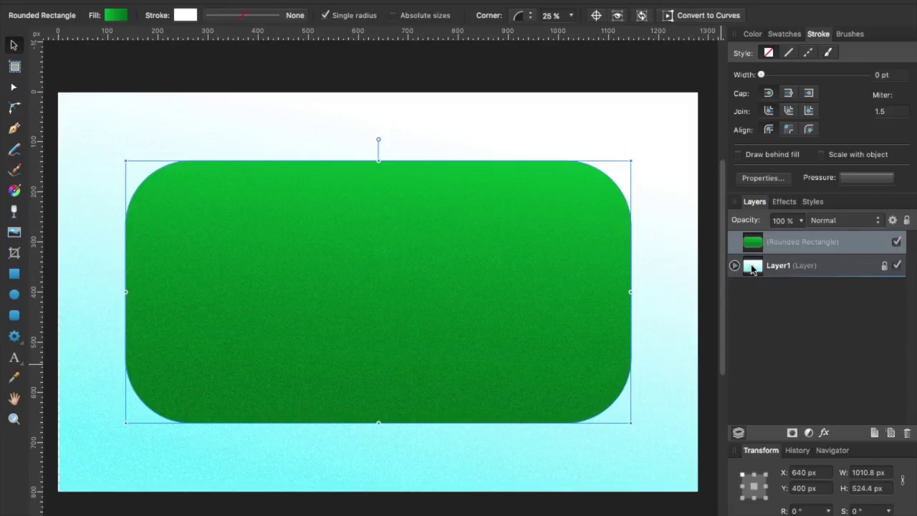
pyautogui.rightClick(750, 246)
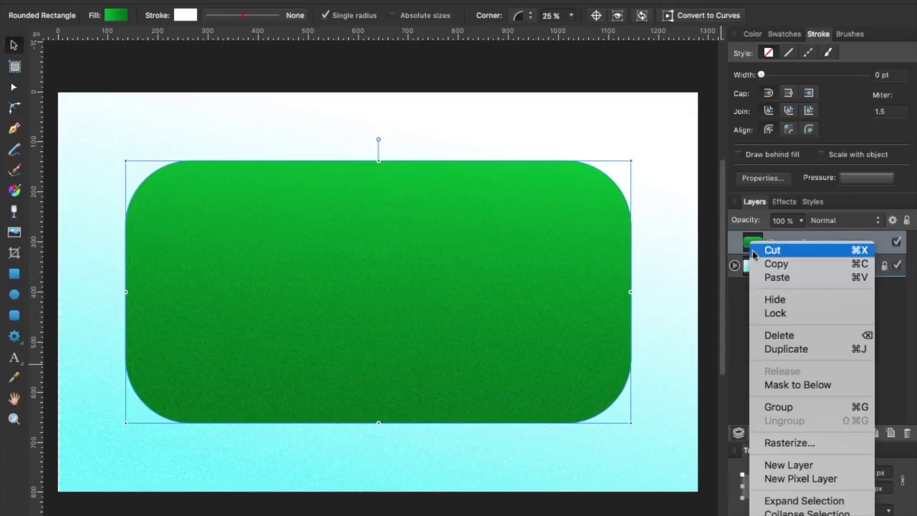
# Duplicate the rounded rectangle and shrink the copy to a width of 950 px.
pyautogui.click(778, 348)
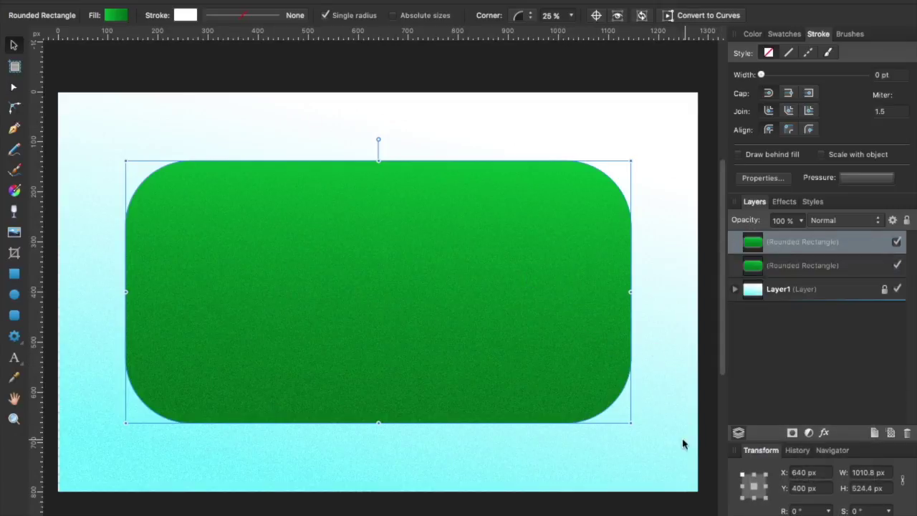
pyautogui.moveTo(628, 422)
pyautogui.mouseDown()
pyautogui.moveTo(608, 379)
pyautogui.moveTo(618, 393)
pyautogui.moveTo(544, 381)
pyautogui.moveTo(600, 395)
pyautogui.moveTo(619, 404)
pyautogui.moveTo(617, 412)
pyautogui.mouseUp()
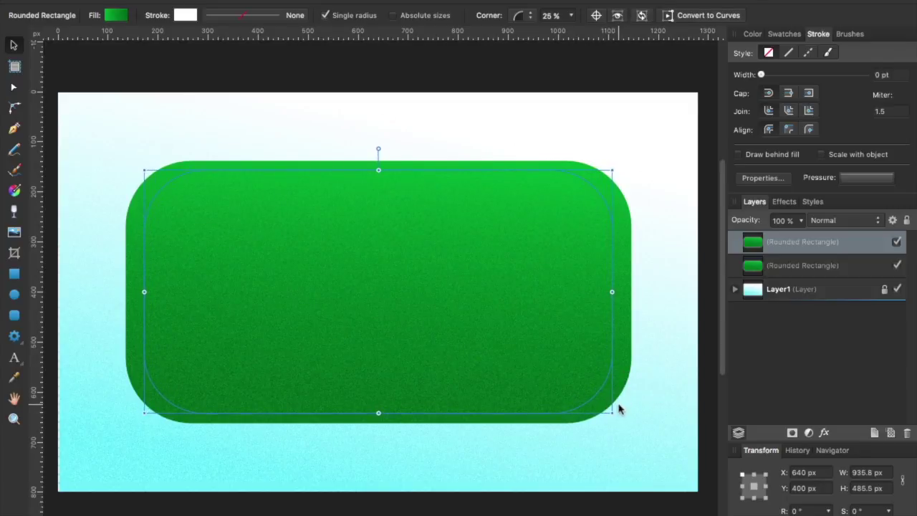
pyautogui.click(869, 473)
pyautogui.tripleClick(872, 472)
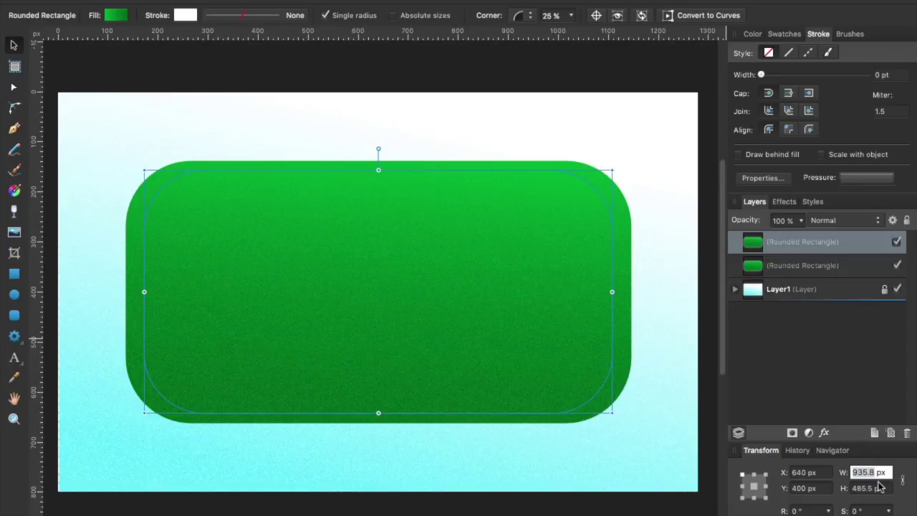
pyautogui.write('9')
pyautogui.press('Return')
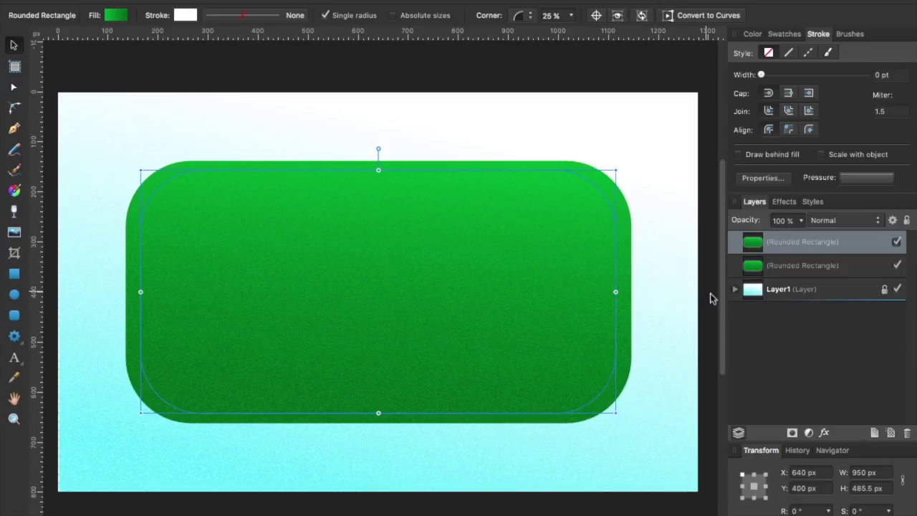
# Refine the copy's width to 960, then 970 px, making it 970 × 485.5 px.
pyautogui.click(869, 472)
pyautogui.moveTo(859, 473); pyautogui.dragTo(853, 472)
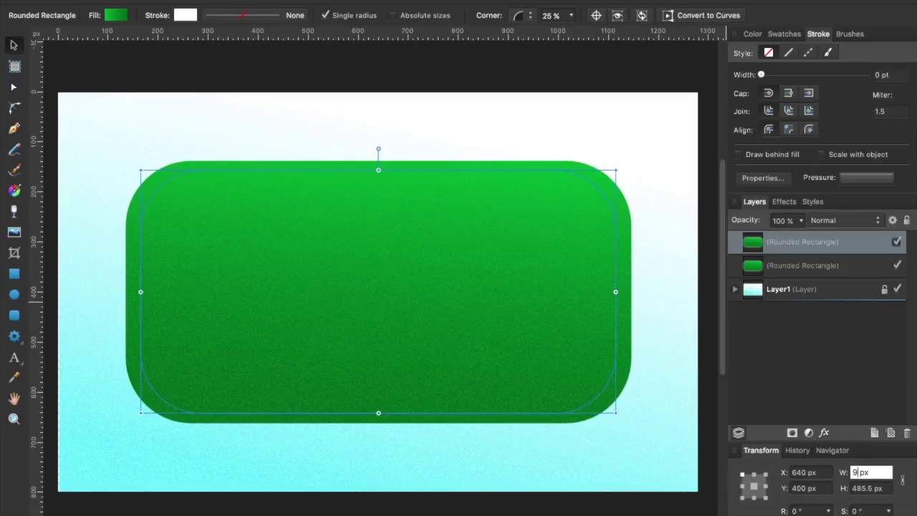
pyautogui.write('60')
pyautogui.press('Return')
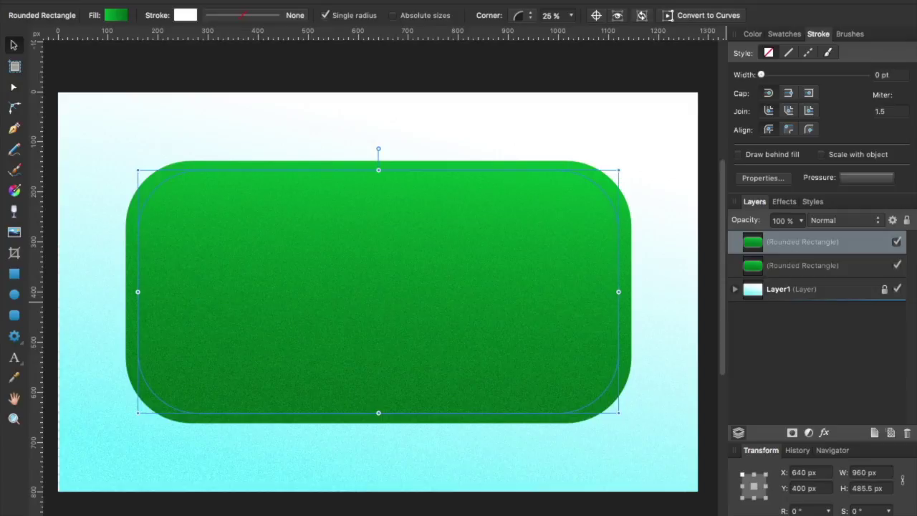
pyautogui.click(870, 472)
pyautogui.moveTo(870, 473); pyautogui.dragTo(860, 473)
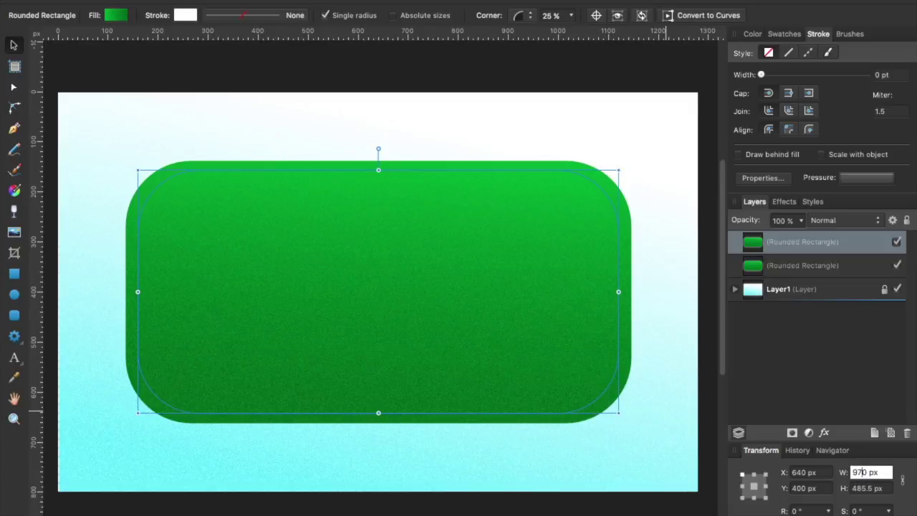
pyautogui.write('7')
pyautogui.press('Return')
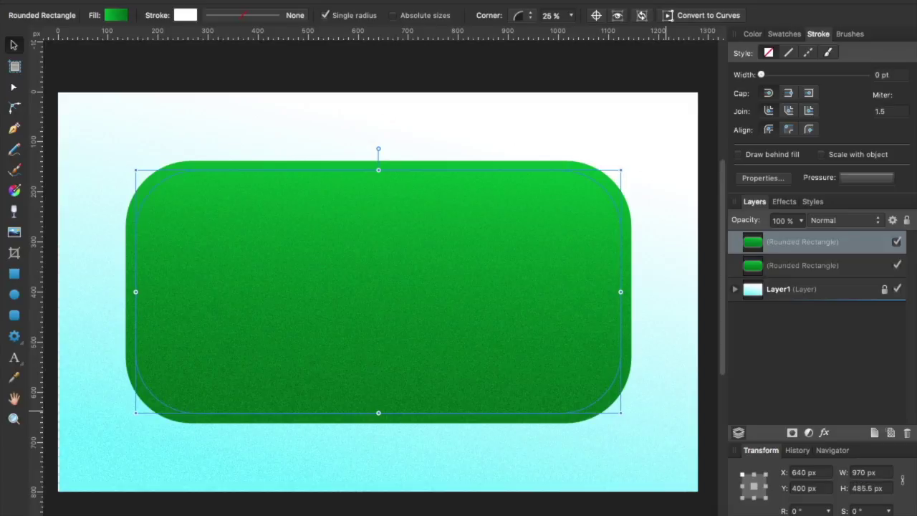
# Give the inner copy no fill and a white outline.
pyautogui.click(752, 34)
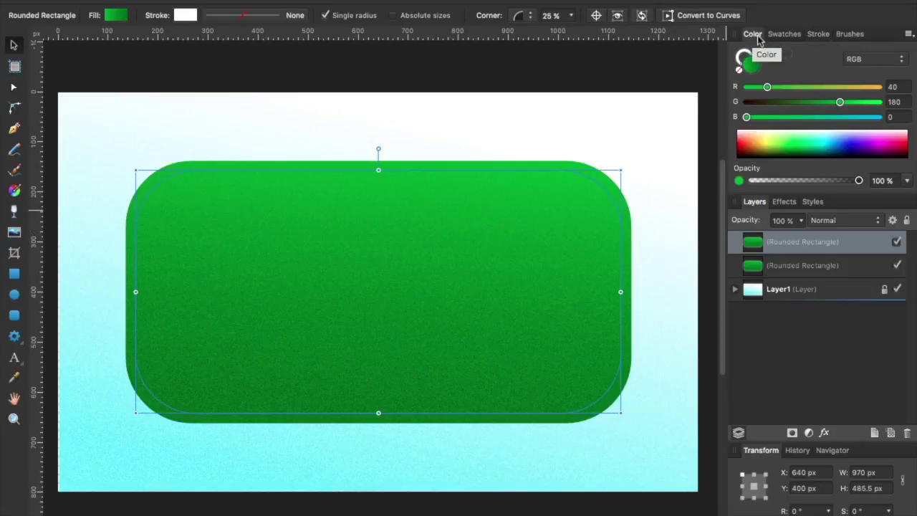
pyautogui.click(739, 70)
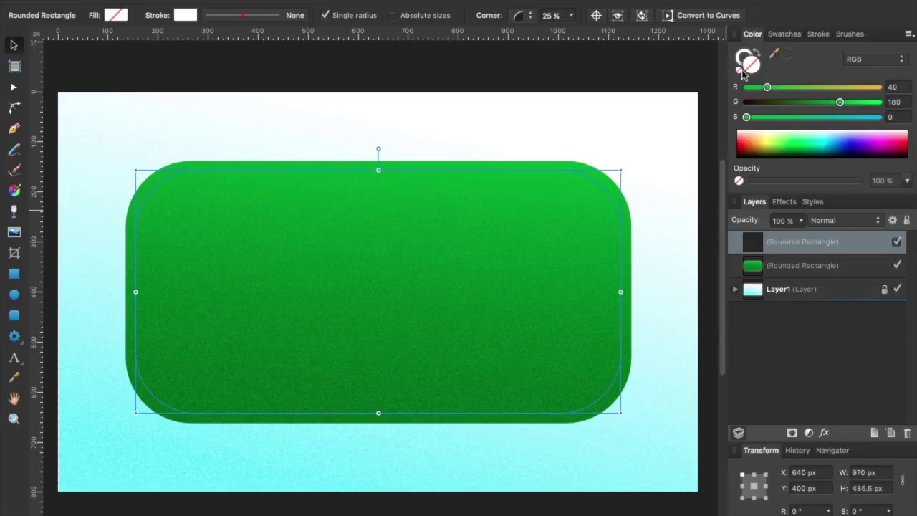
pyautogui.click(740, 65)
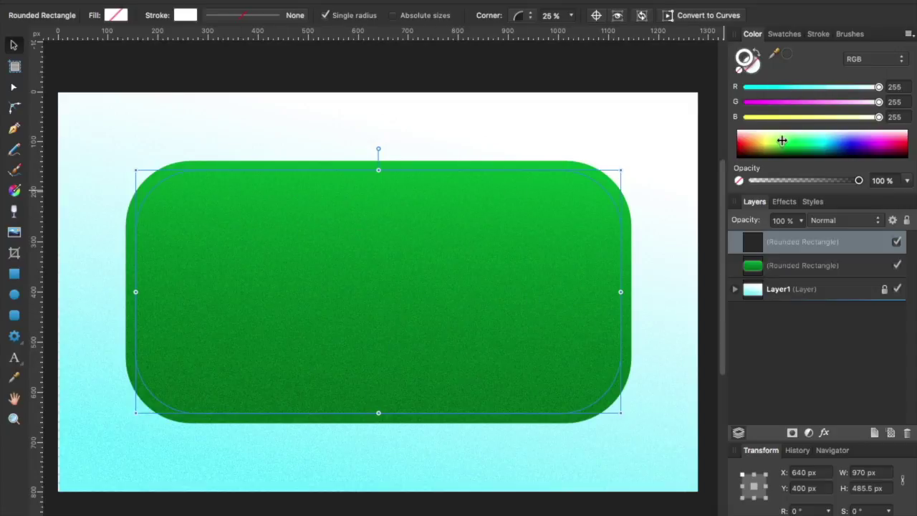
pyautogui.moveTo(779, 137); pyautogui.dragTo(759, 126)
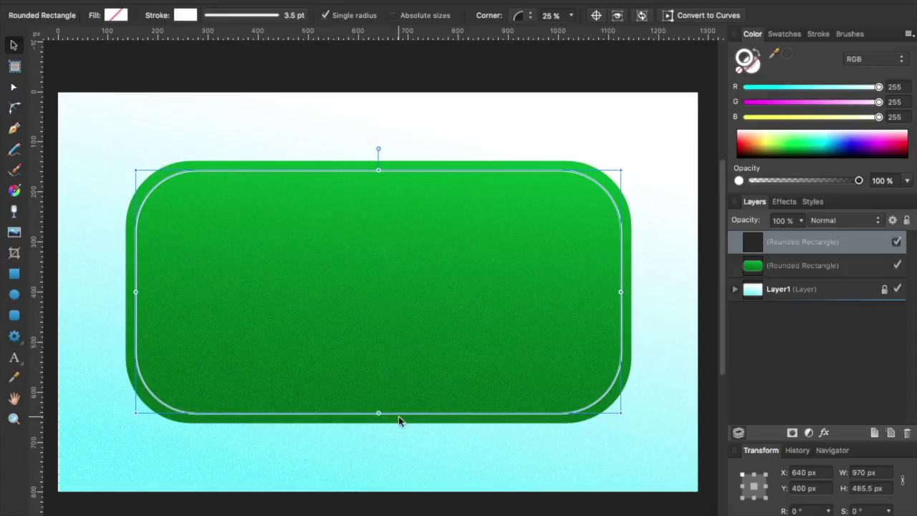
# Make the inner white outline dashed with the pattern 4, 2, 4, 2.
pyautogui.click(819, 34)
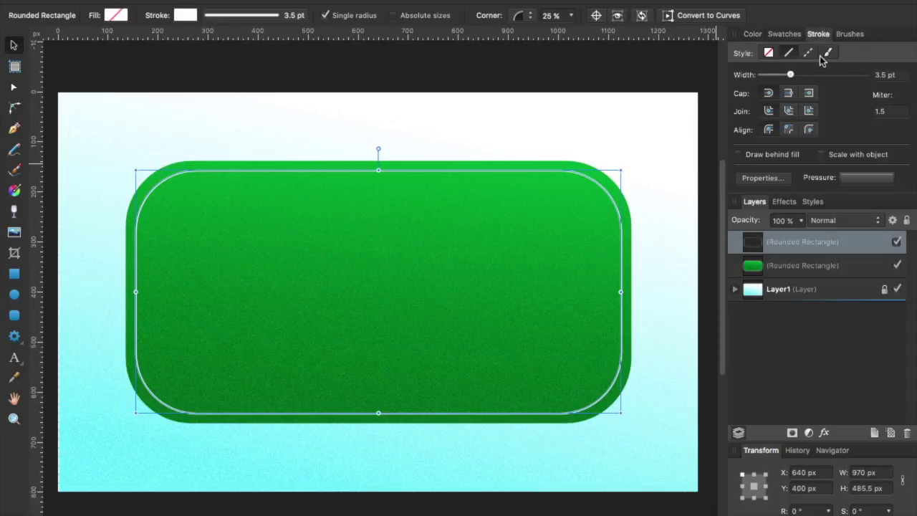
pyautogui.click(808, 54)
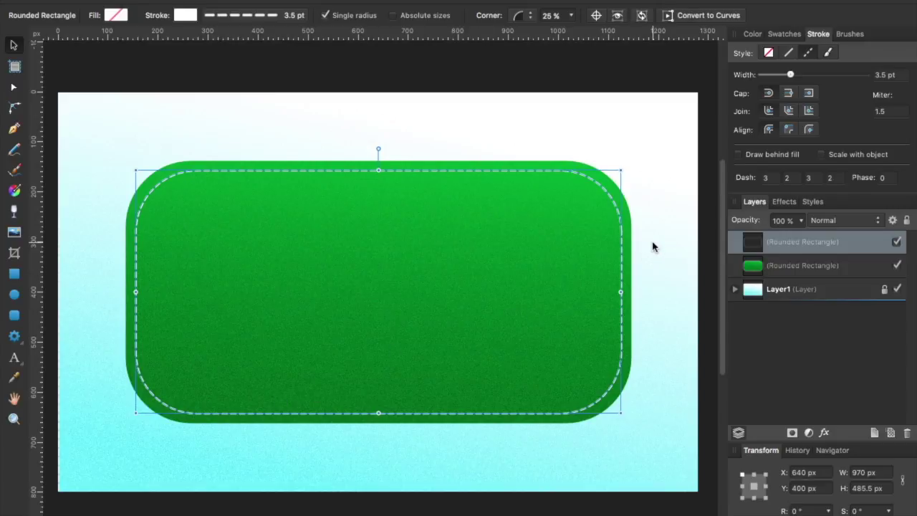
pyautogui.click(767, 178)
pyautogui.write('4')
pyautogui.press('Return')
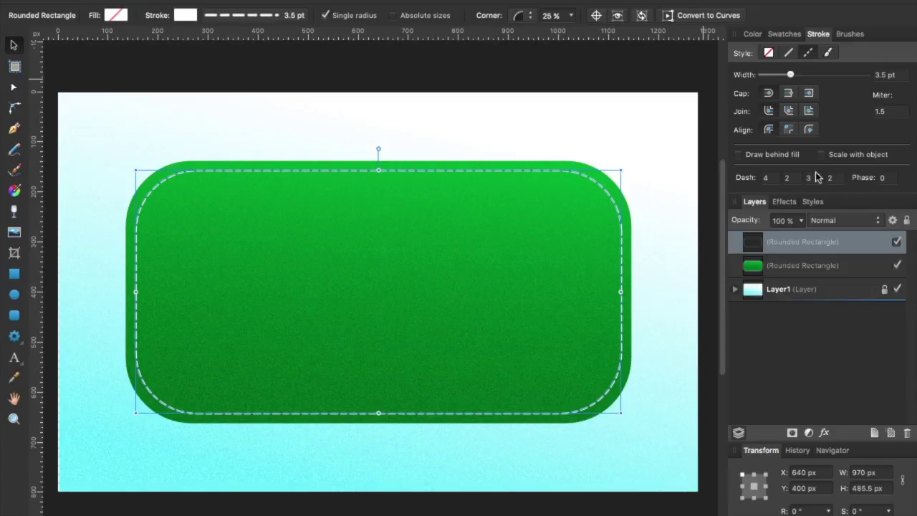
pyautogui.click(789, 177)
pyautogui.press('Return')
pyautogui.click(814, 178)
pyautogui.press('Return')
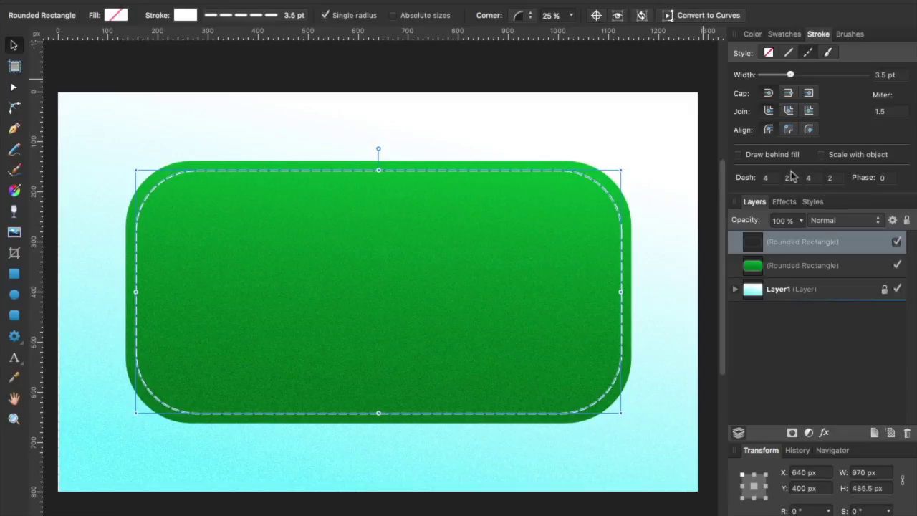
pyautogui.click(835, 179)
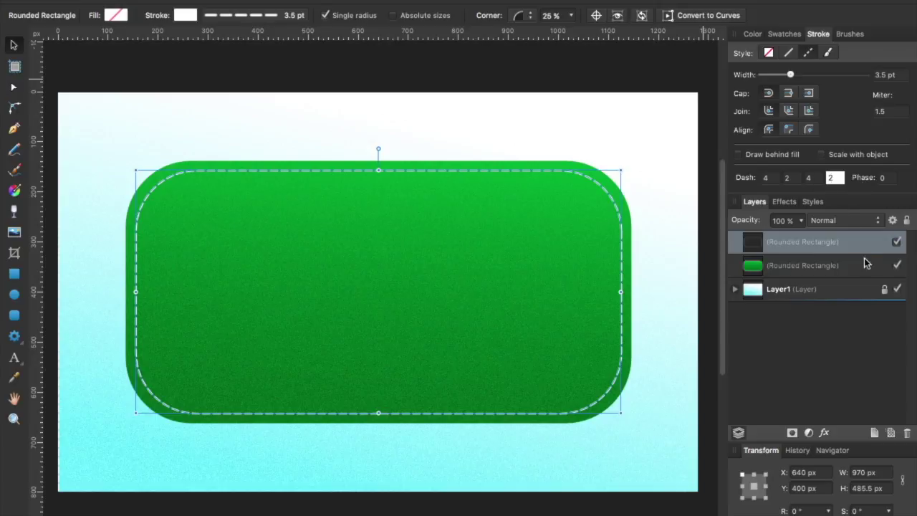
pyautogui.click(886, 178)
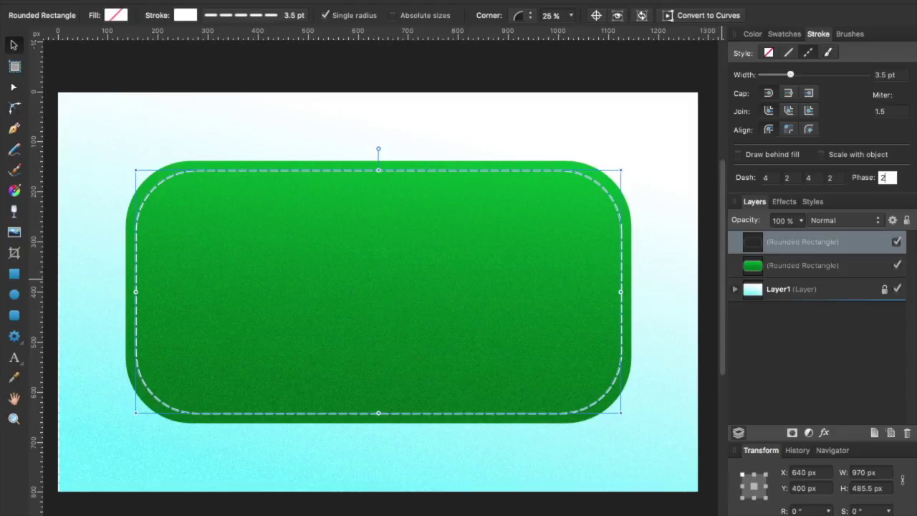
# Try dash phases 2, 3 and 1.5, settle on phase 0, and deselect.
pyautogui.press('Return')
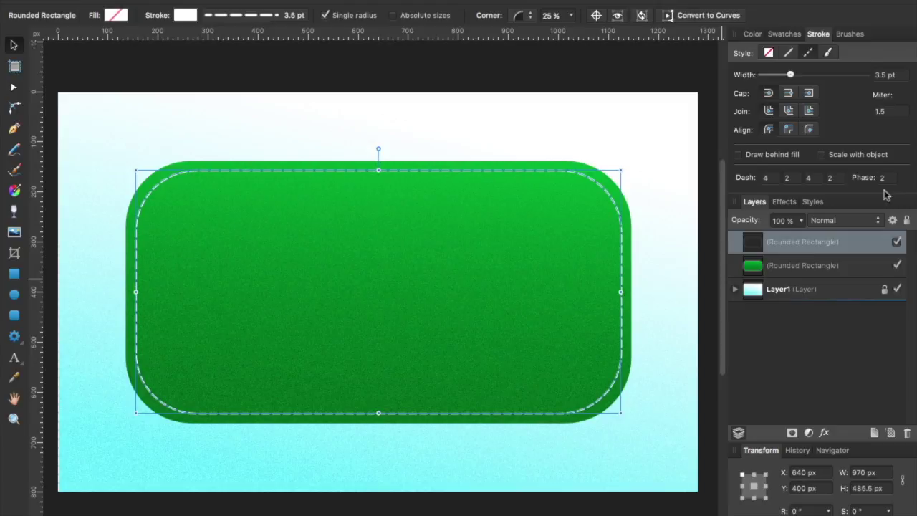
pyautogui.click(883, 178)
pyautogui.write('3')
pyautogui.press('Return')
pyautogui.click(877, 179)
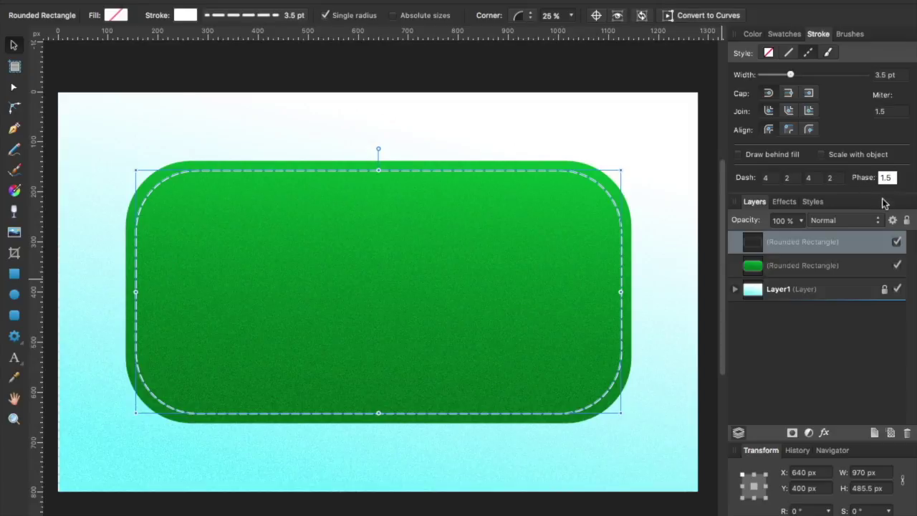
pyautogui.doubleClick(887, 178)
pyautogui.write('0')
pyautogui.press('Return')
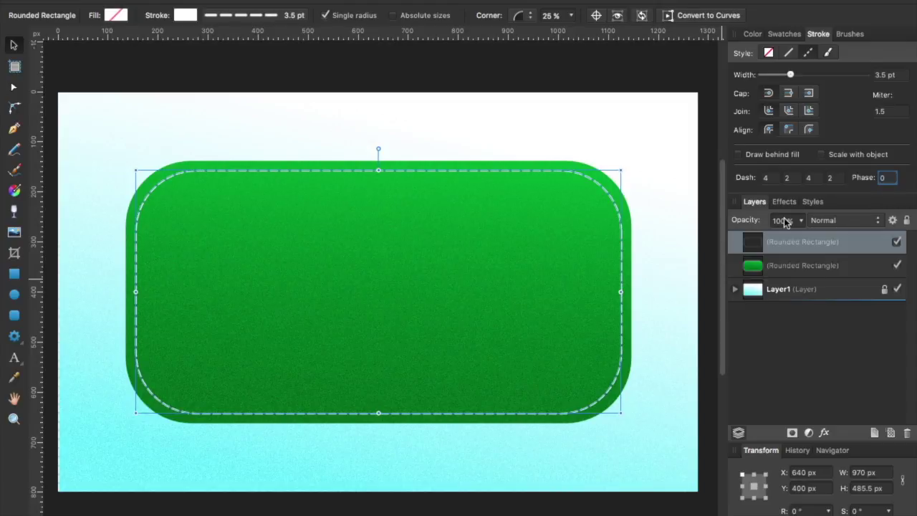
pyautogui.hotkey('ctrl', 'd')
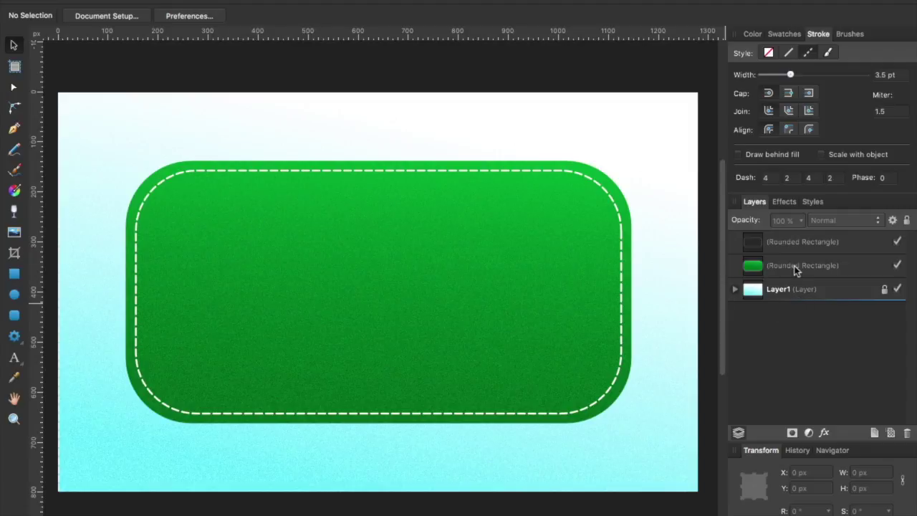
# Add a Pillow bevel to the stitch line with 2 px radius and lowered highlight opacity.
pyautogui.click(792, 245)
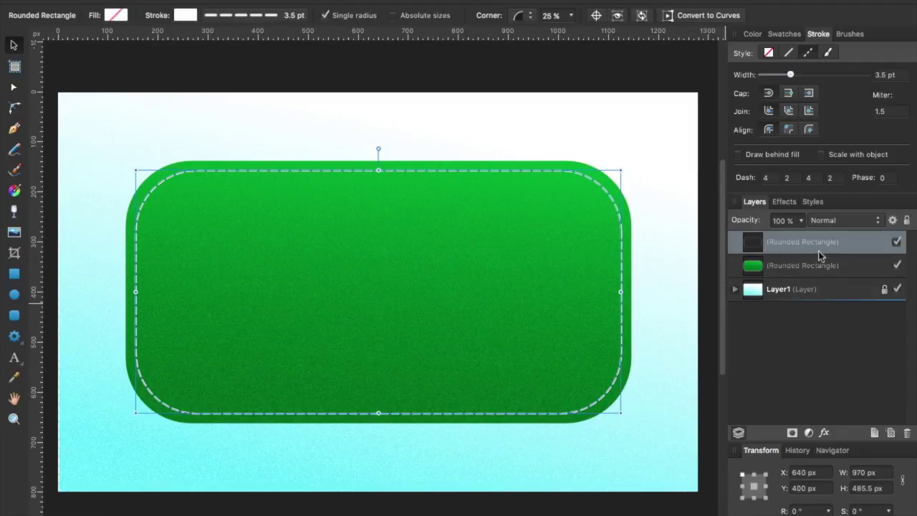
pyautogui.click(825, 433)
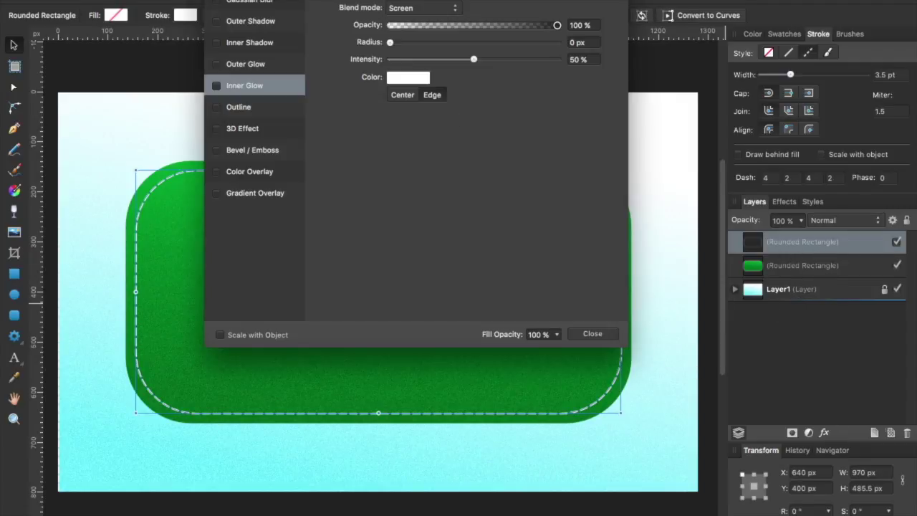
pyautogui.click(233, 149)
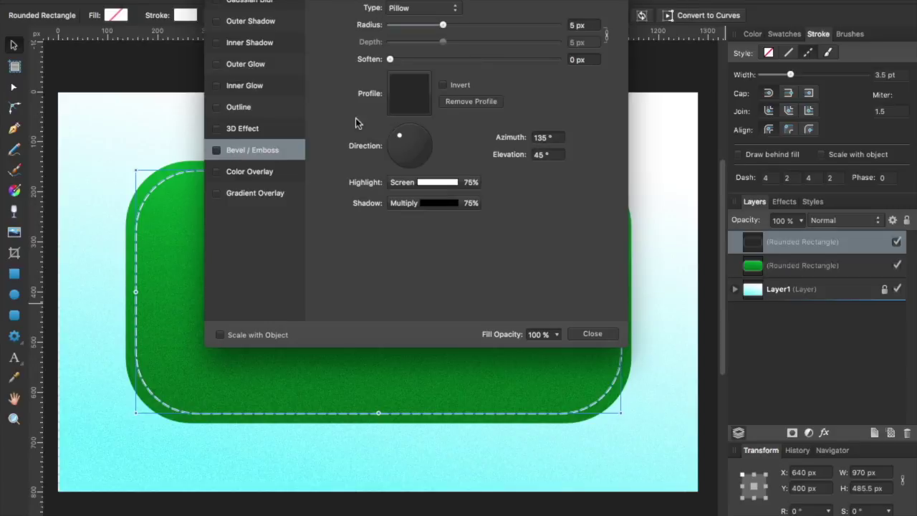
pyautogui.moveTo(516, 11); pyautogui.dragTo(670, 143)
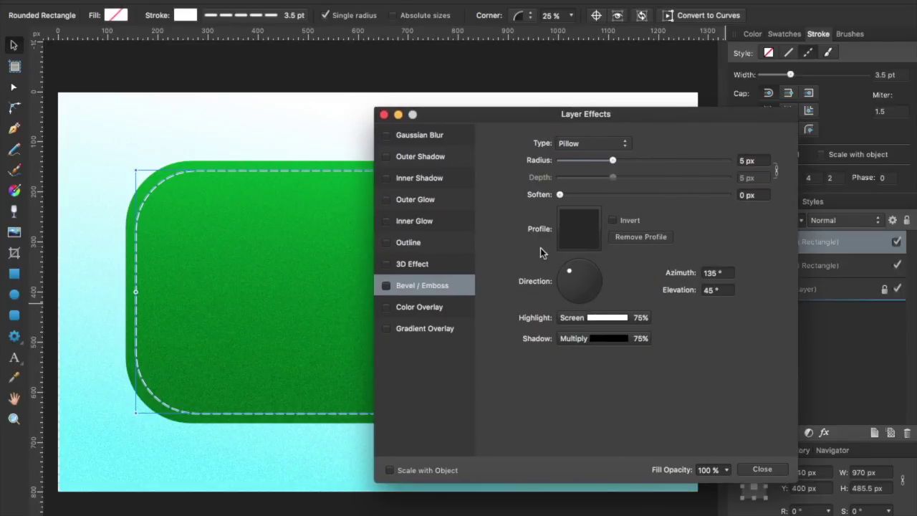
pyautogui.moveTo(572, 270)
pyautogui.mouseDown()
pyautogui.moveTo(595, 269)
pyautogui.moveTo(580, 266)
pyautogui.moveTo(581, 256)
pyautogui.moveTo(606, 272)
pyautogui.moveTo(552, 275)
pyautogui.moveTo(637, 242)
pyautogui.moveTo(589, 272)
pyautogui.moveTo(582, 266)
pyautogui.moveTo(582, 280)
pyautogui.mouseUp()
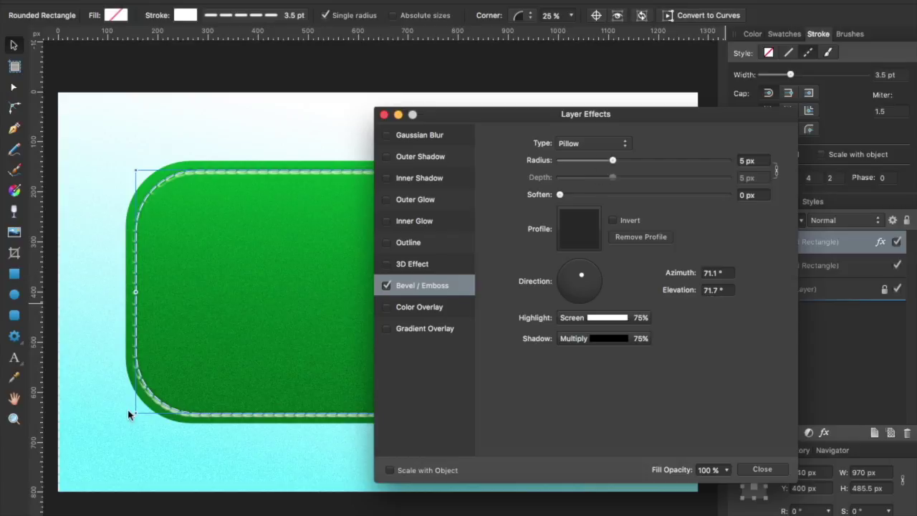
pyautogui.moveTo(614, 162); pyautogui.dragTo(602, 160)
pyautogui.click(620, 318)
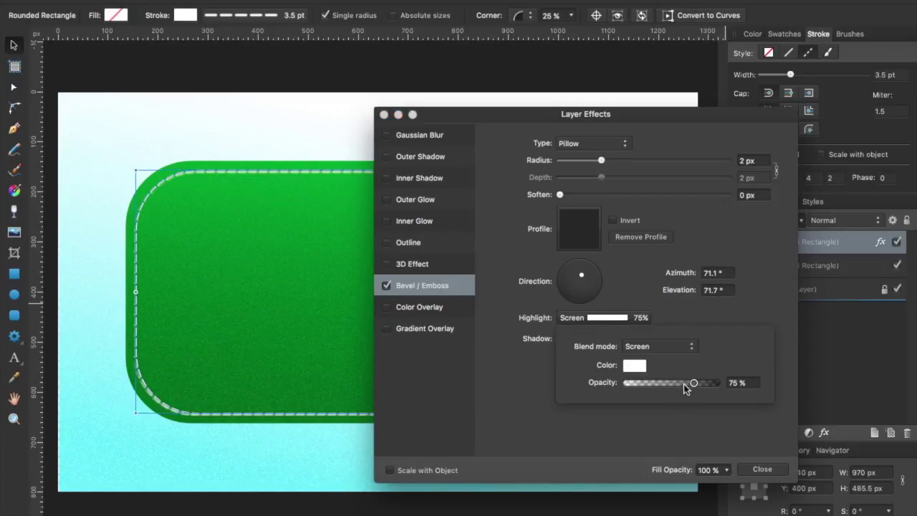
pyautogui.moveTo(693, 383); pyautogui.dragTo(653, 383)
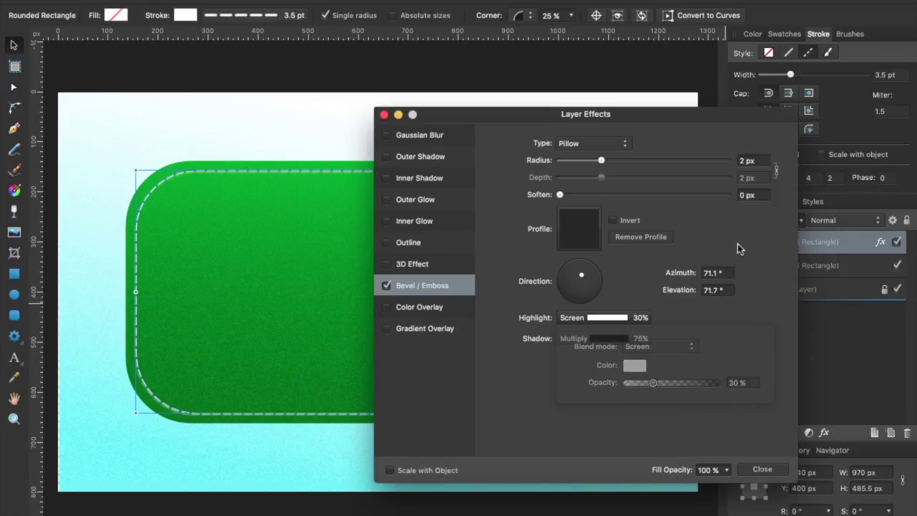
pyautogui.click(763, 469)
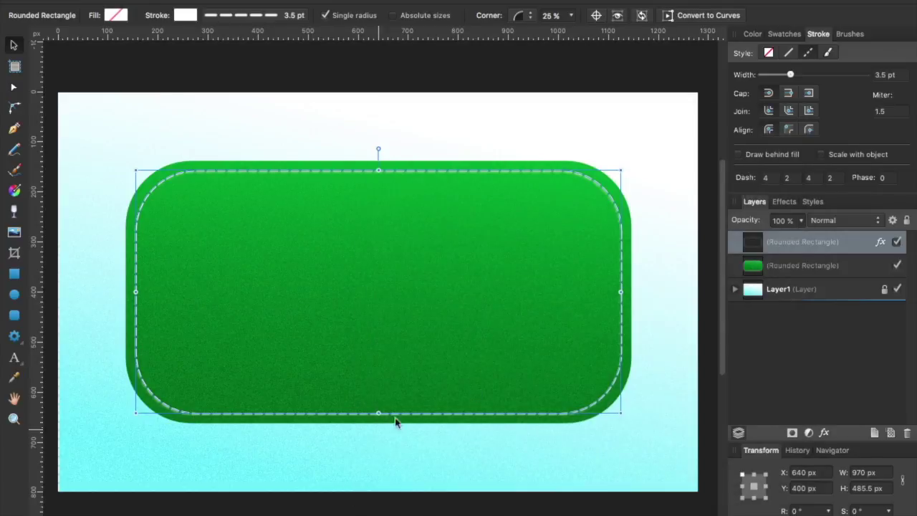
pyautogui.click(261, 117)
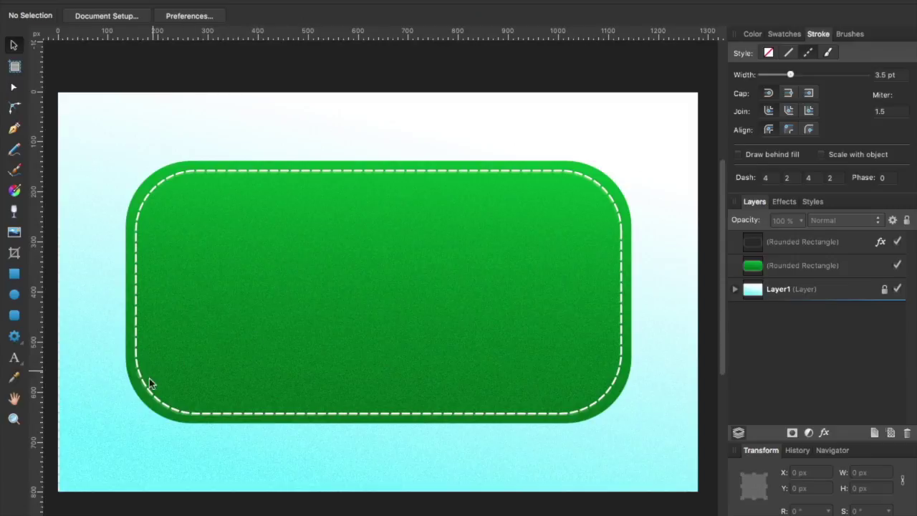
# Raise the bevel highlight opacity to 34% and check the 75% black shadow.
pyautogui.click(881, 243)
pyautogui.click(640, 318)
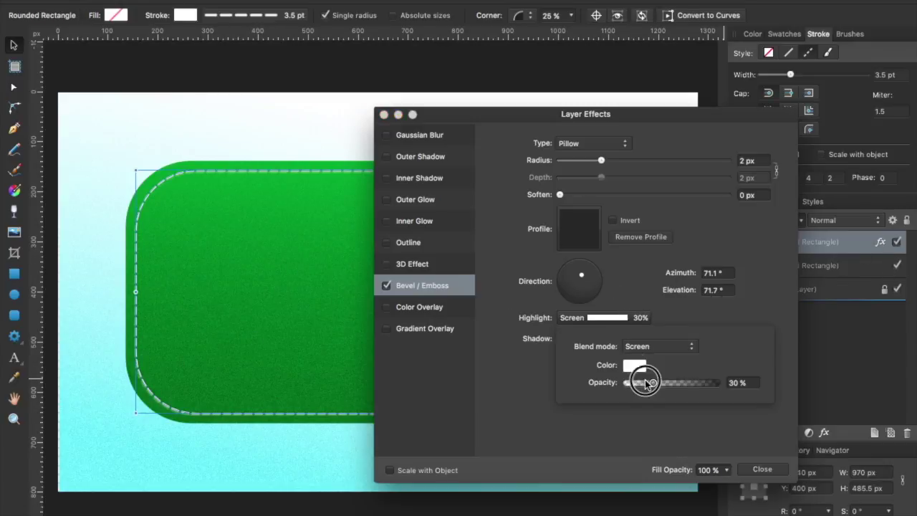
pyautogui.moveTo(655, 385); pyautogui.dragTo(659, 387)
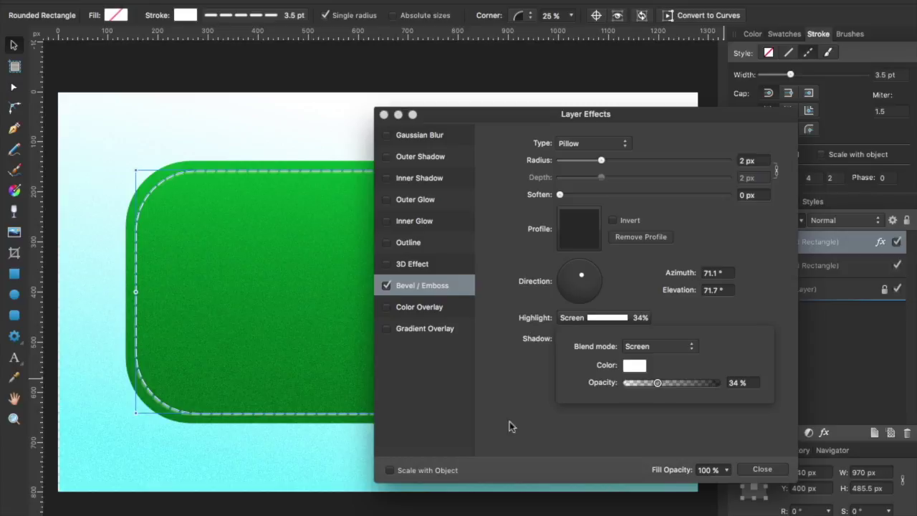
pyautogui.click(521, 364)
pyautogui.click(610, 342)
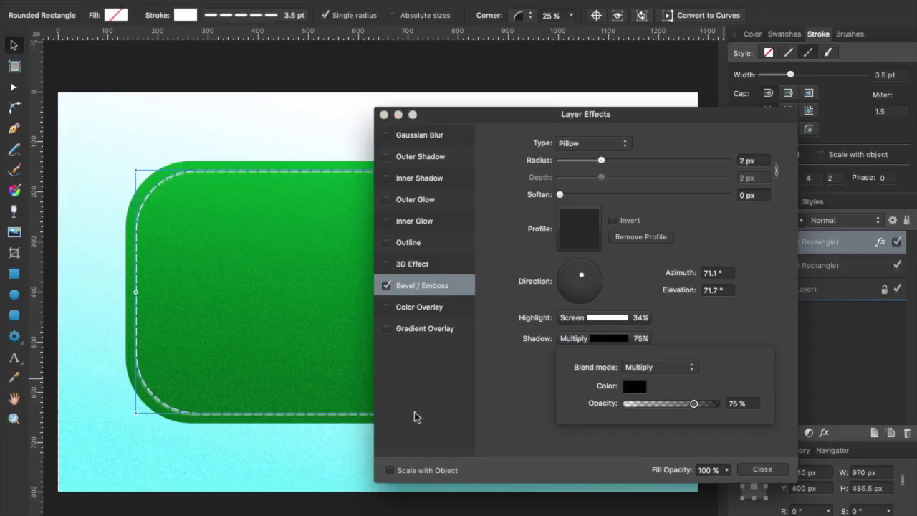
pyautogui.click(534, 343)
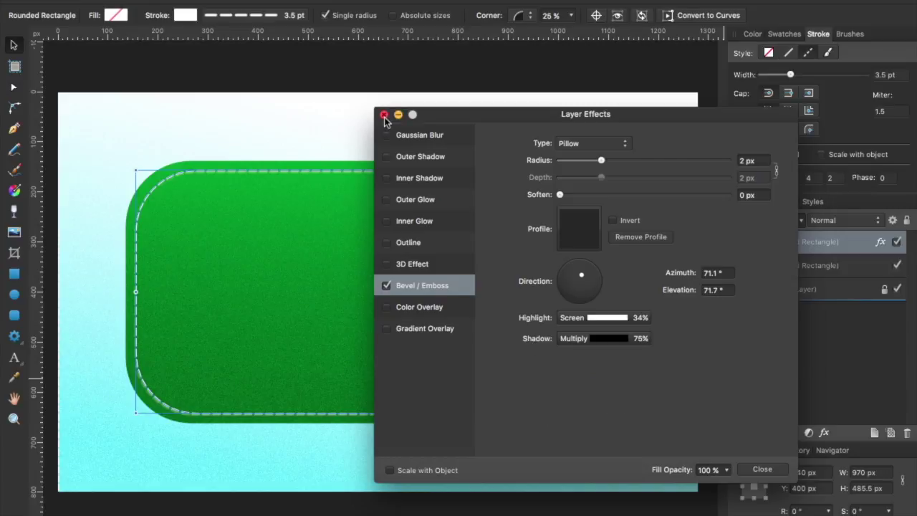
# Place artistic text on the badge and type 'Stitch', fixing the typo.
pyautogui.click(762, 469)
pyautogui.click(410, 159)
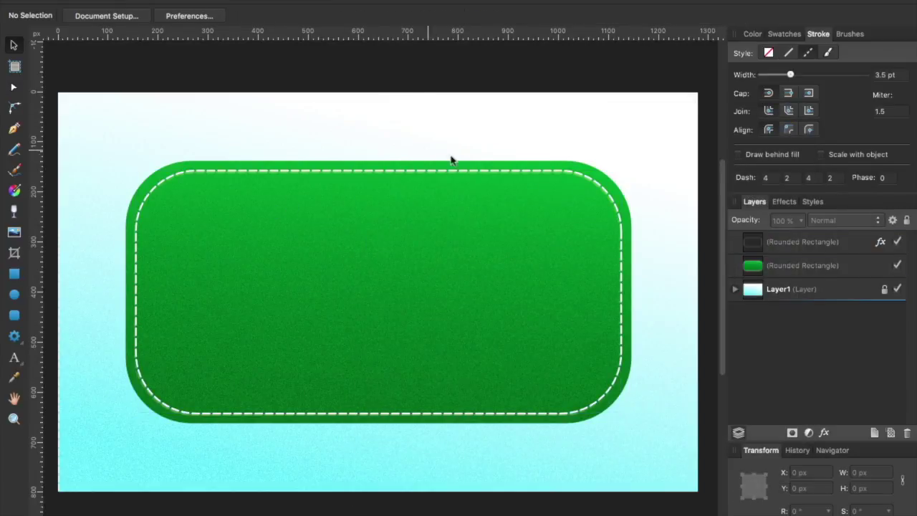
pyautogui.click(15, 361)
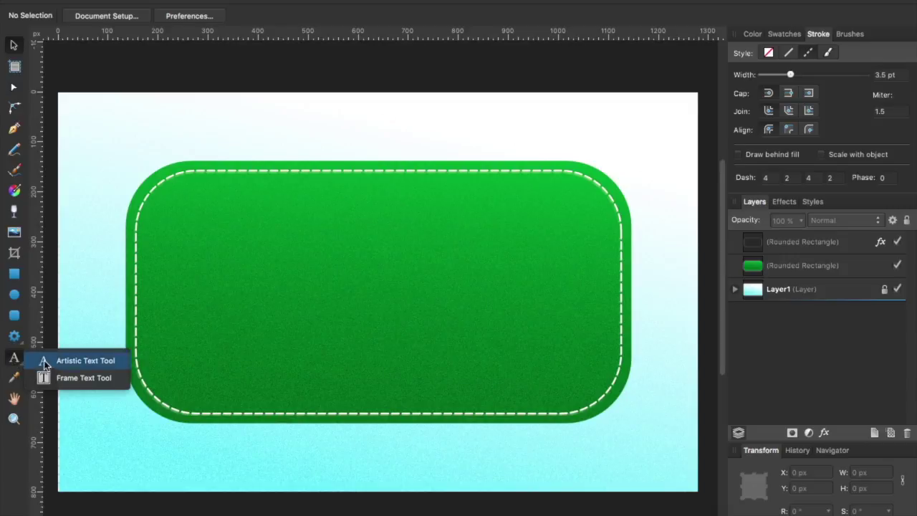
pyautogui.click(45, 360)
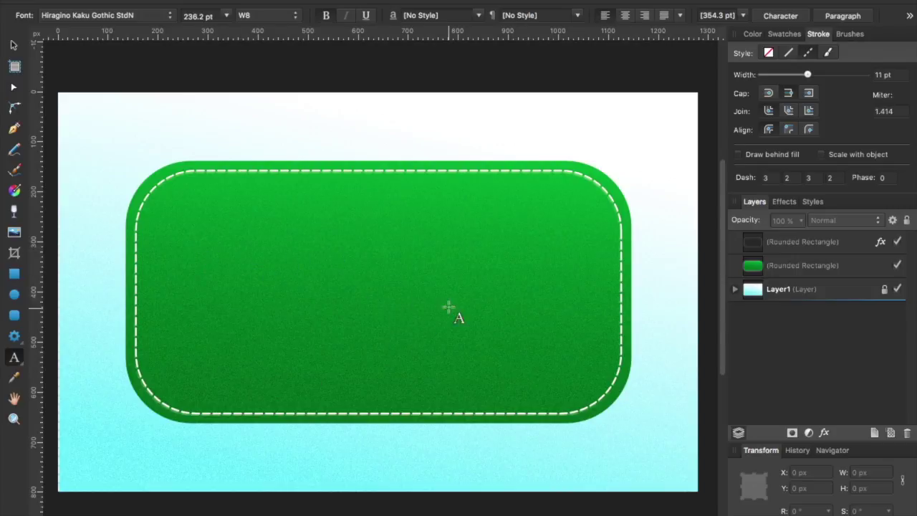
pyautogui.moveTo(233, 234); pyautogui.dragTo(281, 332)
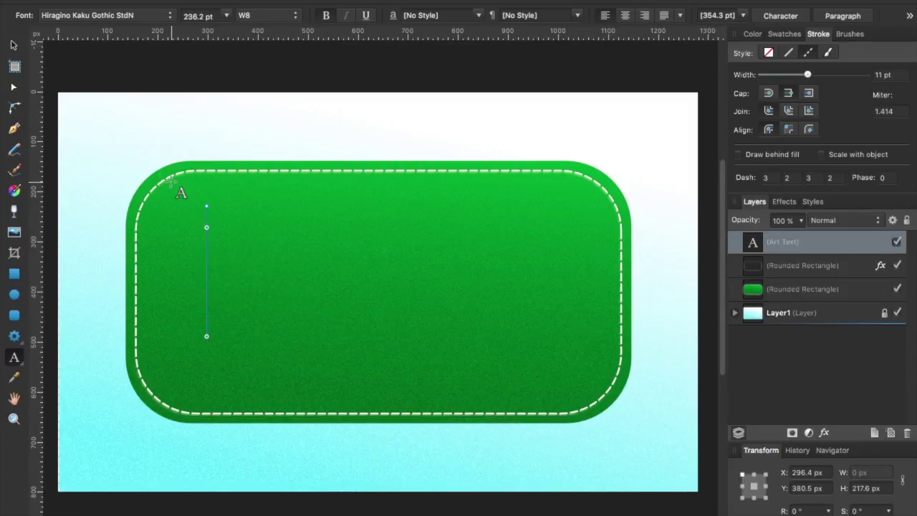
pyautogui.write('Stitxh')
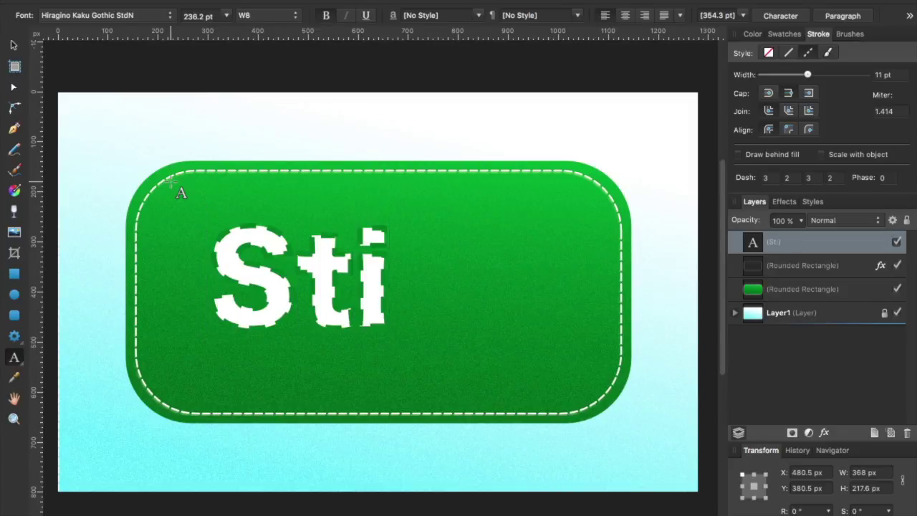
pyautogui.press('BackSpace')
pyautogui.press('BackSpace')
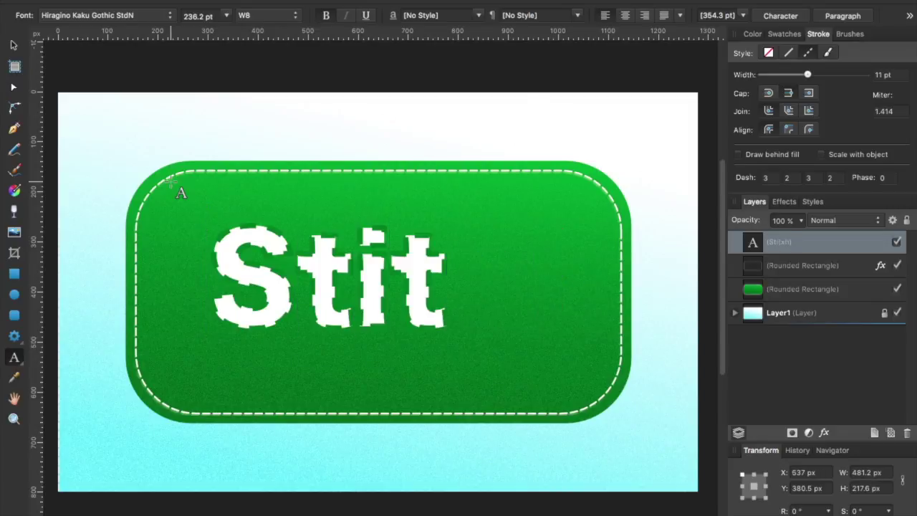
pyautogui.write('ch')
# Select all the text and keep the font as Hiragino Kaku Gothic StdN W8, 236.2 pt.
pyautogui.hotkey('ctrl', 'a')
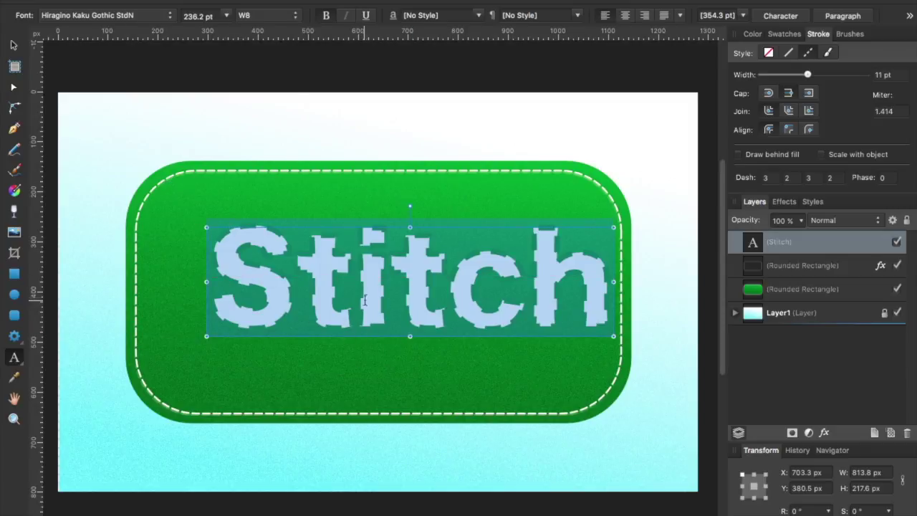
pyautogui.click(144, 17)
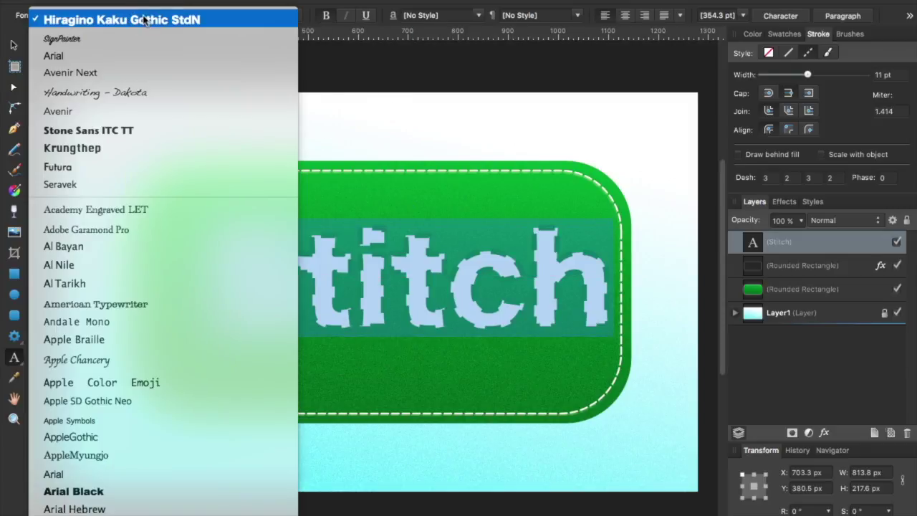
pyautogui.click(144, 14)
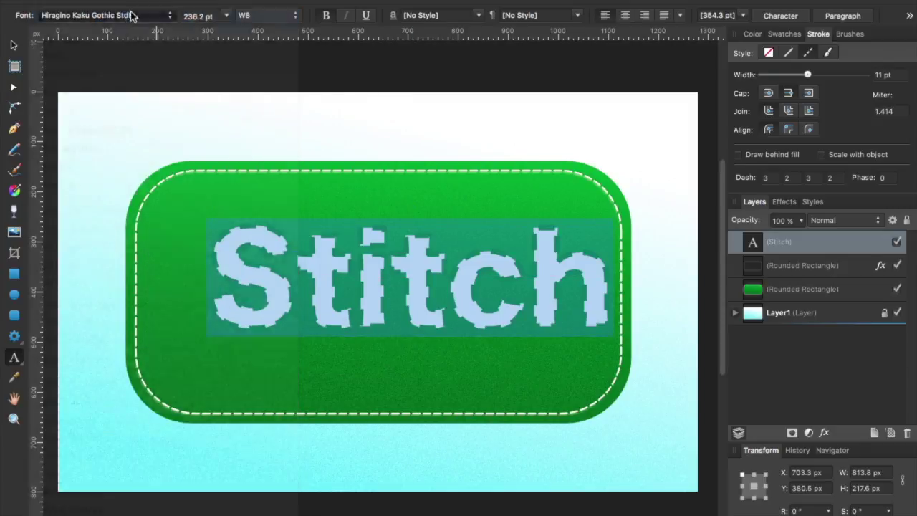
pyautogui.click(86, 15)
pyautogui.click(86, 15)
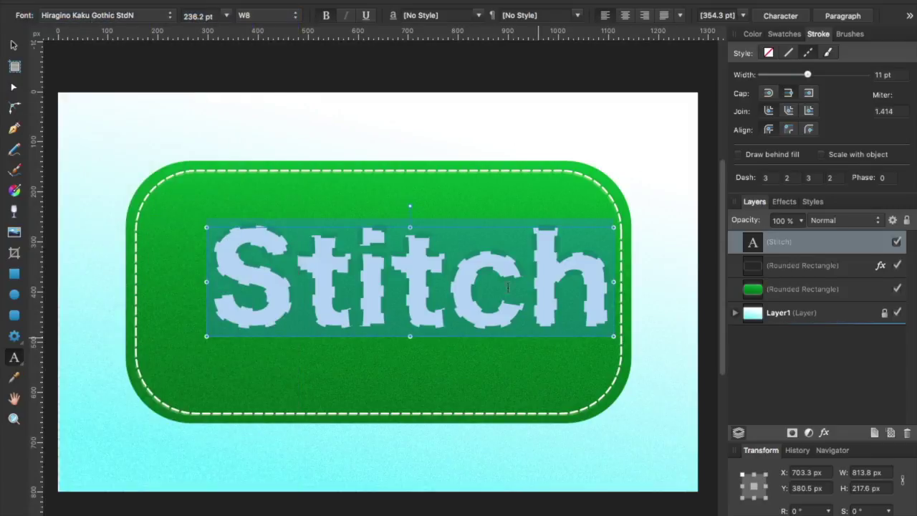
# Remove the stroke from the Stitch text.
pyautogui.click(752, 33)
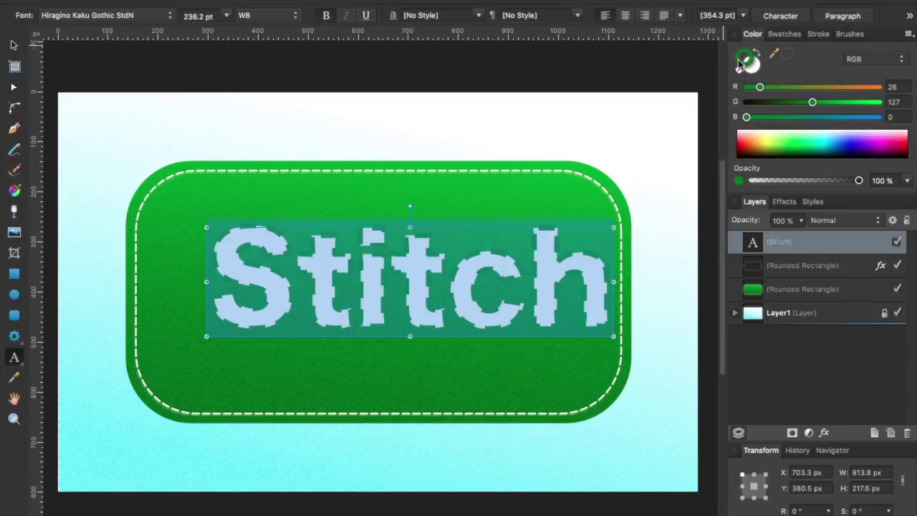
pyautogui.click(757, 54)
pyautogui.click(740, 69)
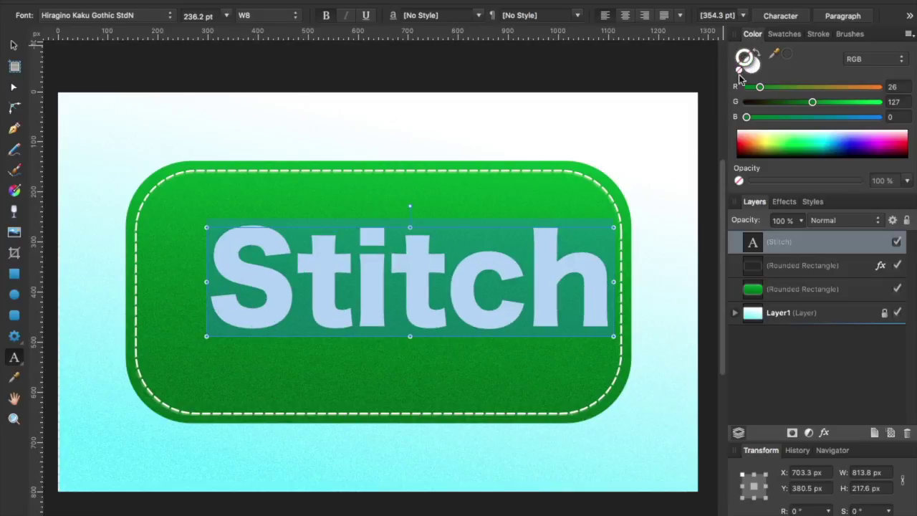
# Move the Stitch text down to centre it on the badge at 641.7, 410.2 px.
pyautogui.click(14, 45)
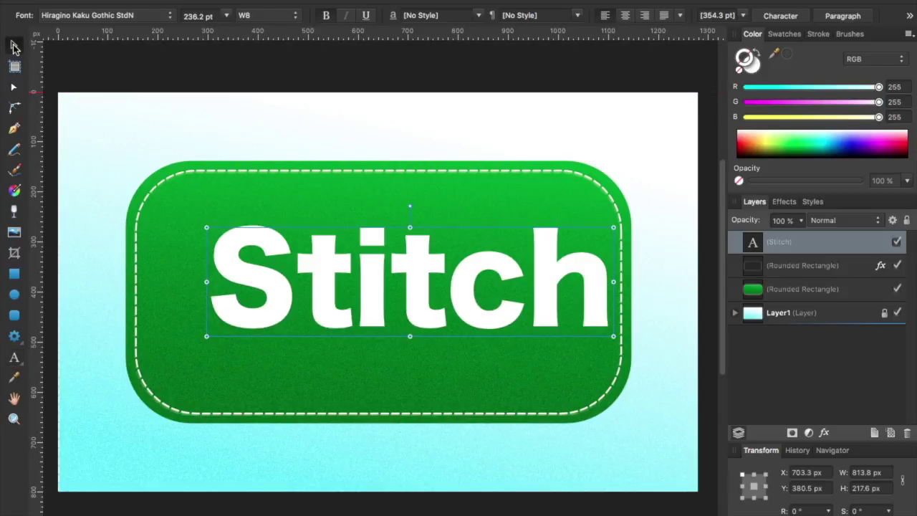
pyautogui.moveTo(319, 294); pyautogui.dragTo(300, 303)
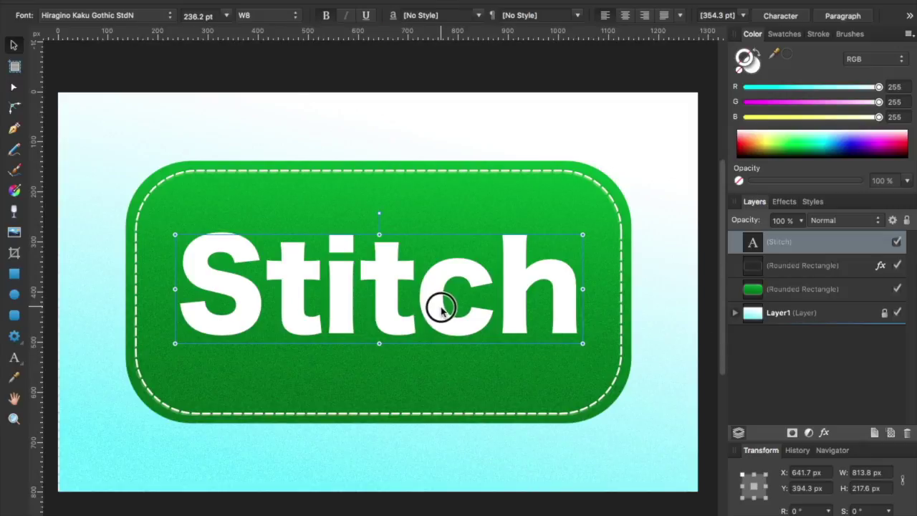
pyautogui.moveTo(438, 309); pyautogui.dragTo(441, 316)
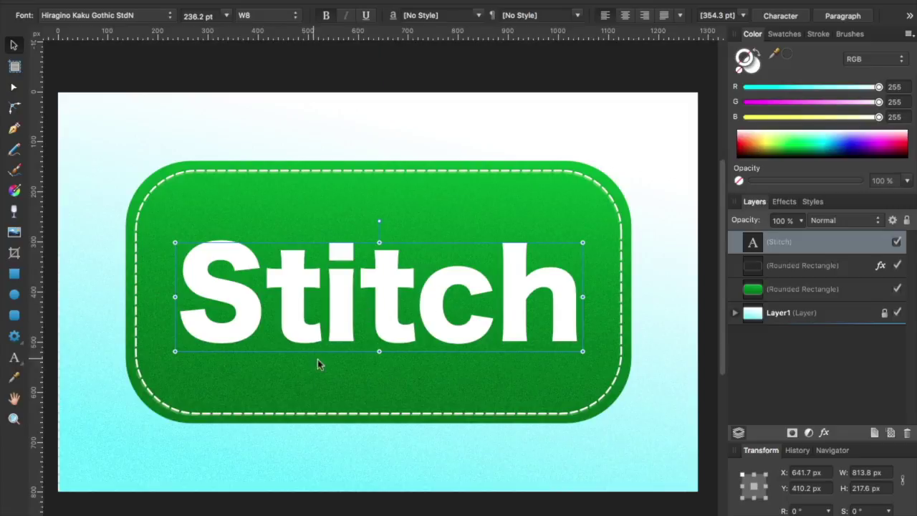
# Duplicate the Stitch text layer and hide the top copy.
pyautogui.rightClick(747, 249)
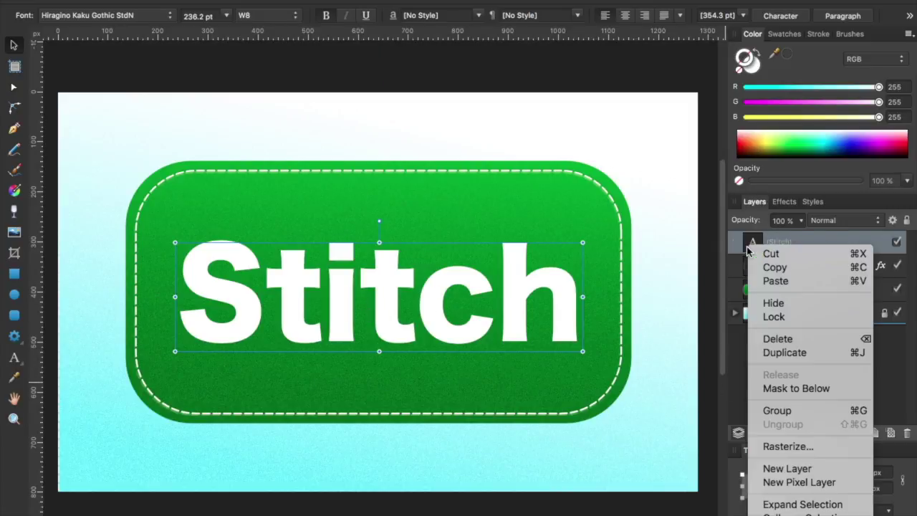
pyautogui.click(782, 353)
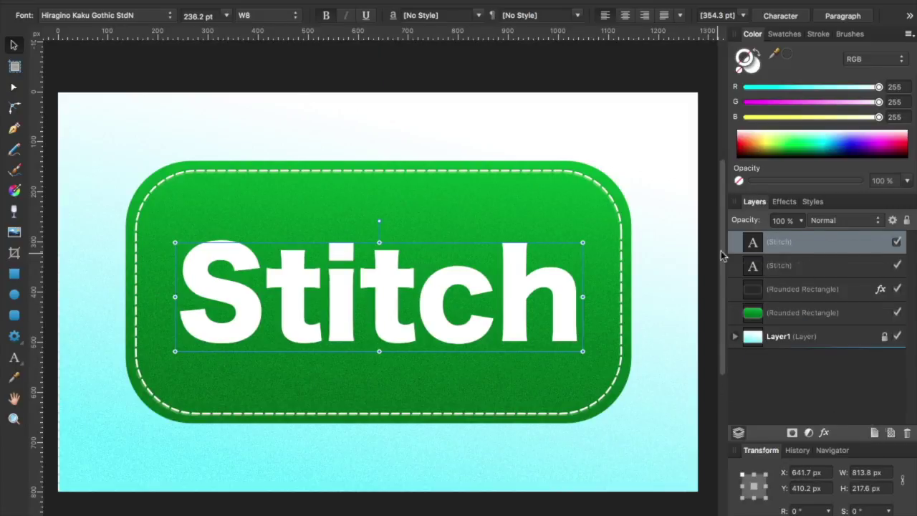
pyautogui.click(755, 265)
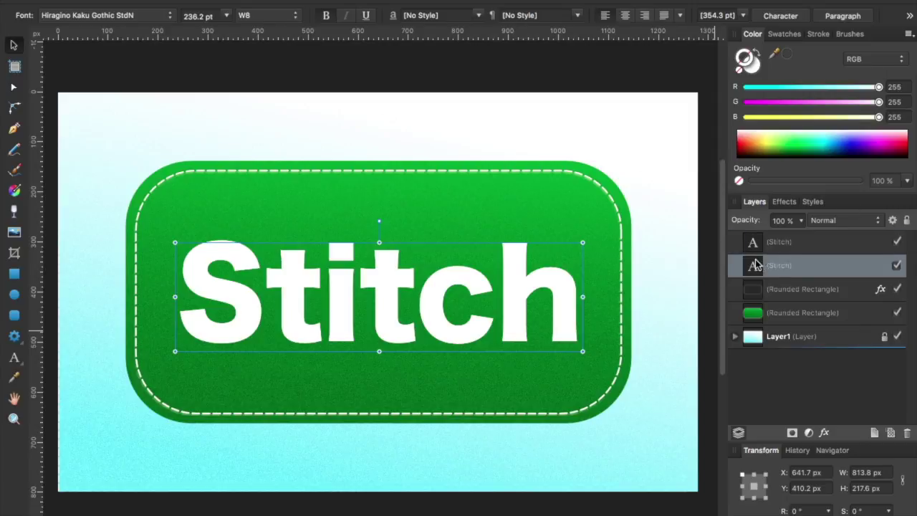
pyautogui.click(897, 241)
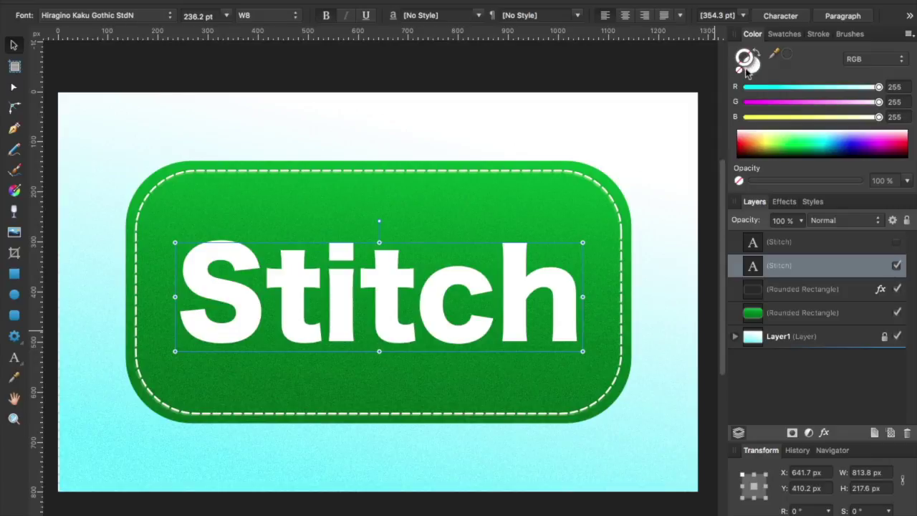
# Give the lower Stitch copy a solid white 12 pt outline.
pyautogui.click(803, 140)
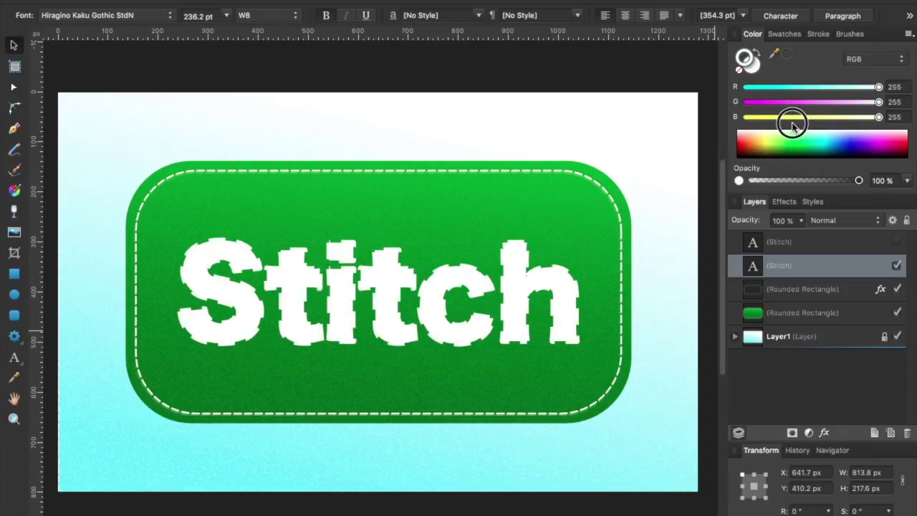
pyautogui.click(817, 34)
pyautogui.click(789, 53)
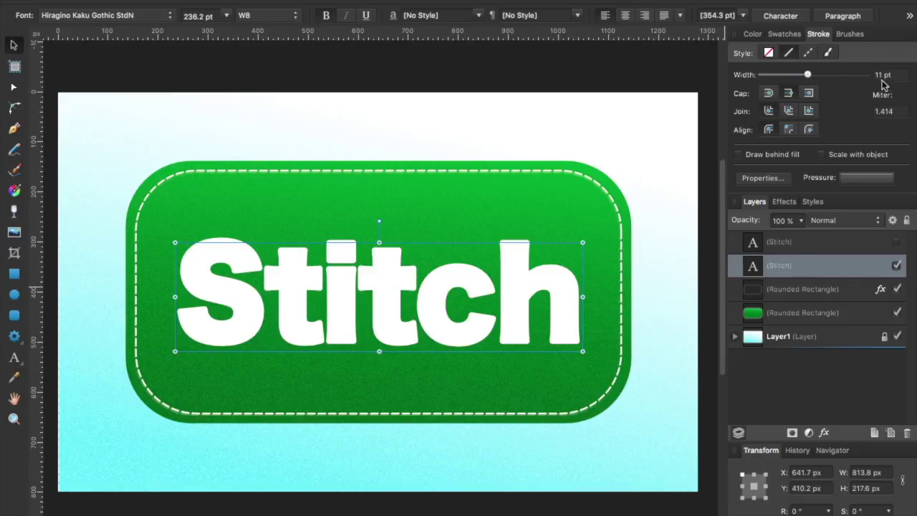
pyautogui.moveTo(808, 76); pyautogui.dragTo(807, 75)
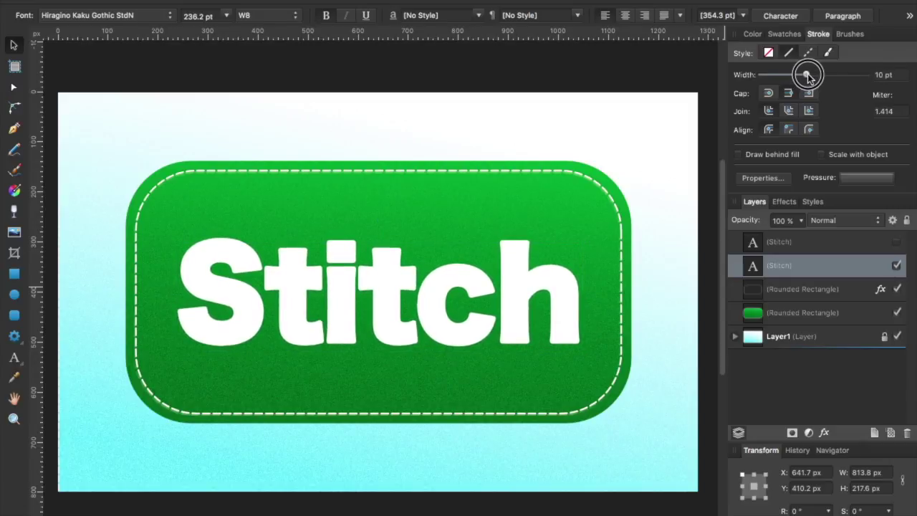
pyautogui.moveTo(808, 77)
pyautogui.mouseDown()
pyautogui.moveTo(817, 78)
pyautogui.moveTo(810, 76)
pyautogui.mouseUp()
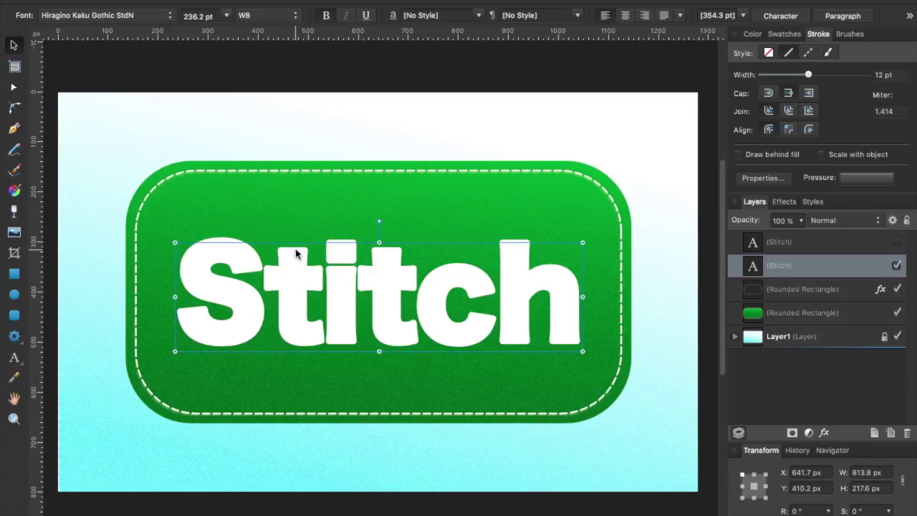
# Show the top Stitch copy and give it a 5 pt dashed outline in the sampled badge green.
pyautogui.click(810, 245)
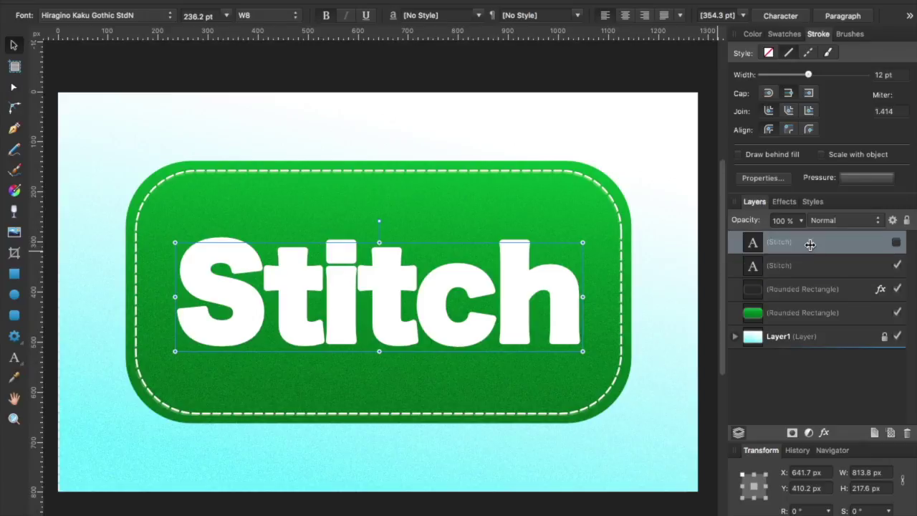
pyautogui.click(896, 243)
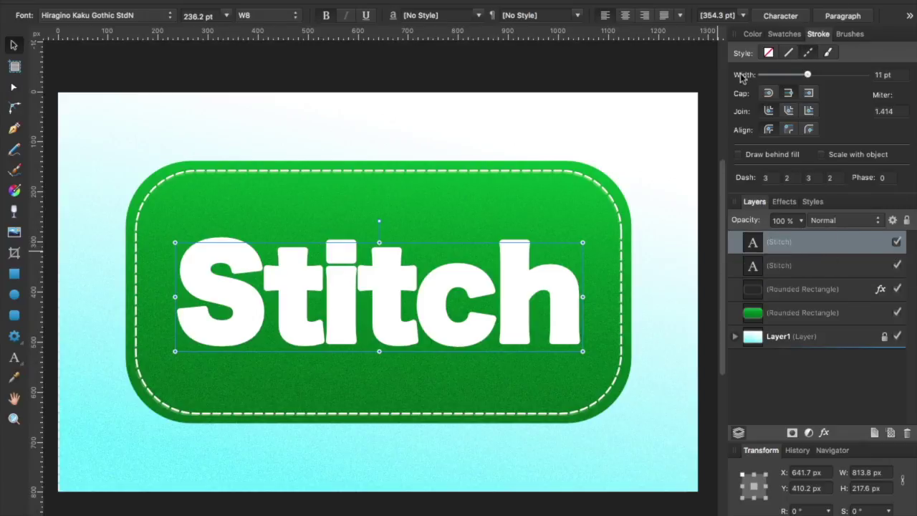
pyautogui.click(748, 33)
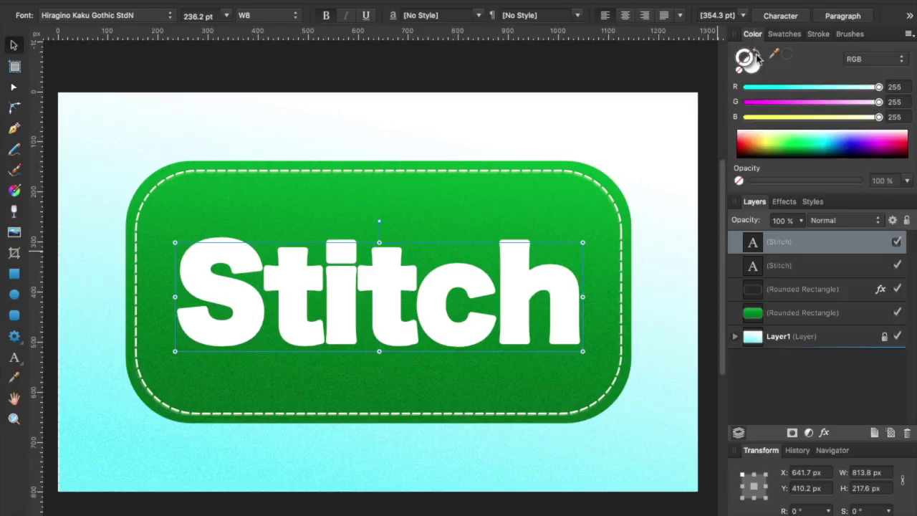
pyautogui.click(757, 58)
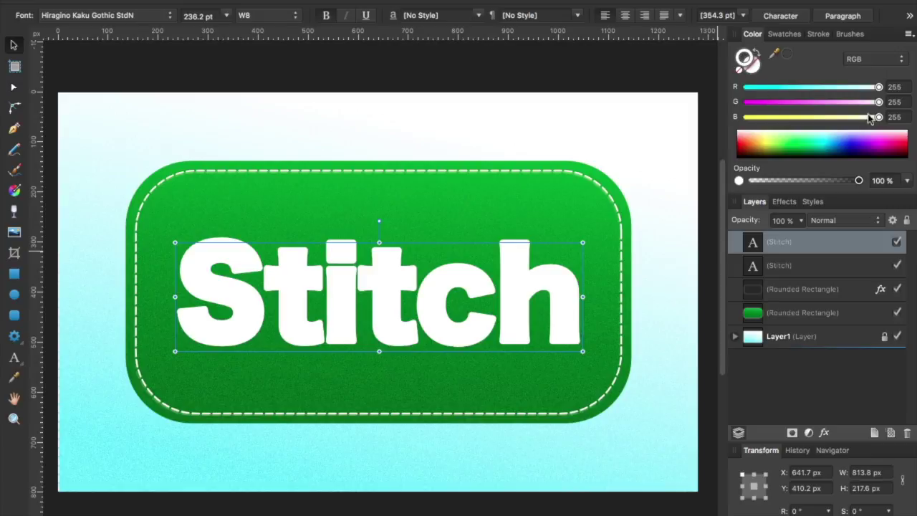
pyautogui.click(902, 87)
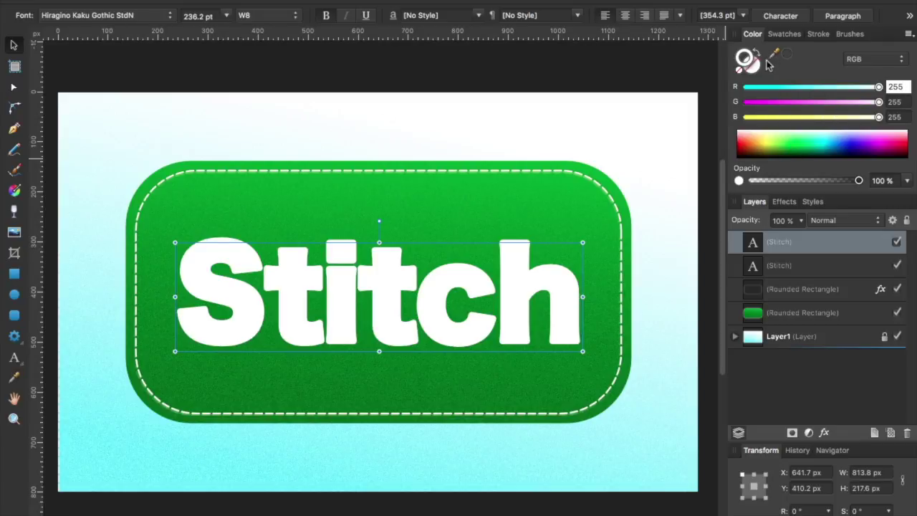
pyautogui.write('64')
pyautogui.press('Return')
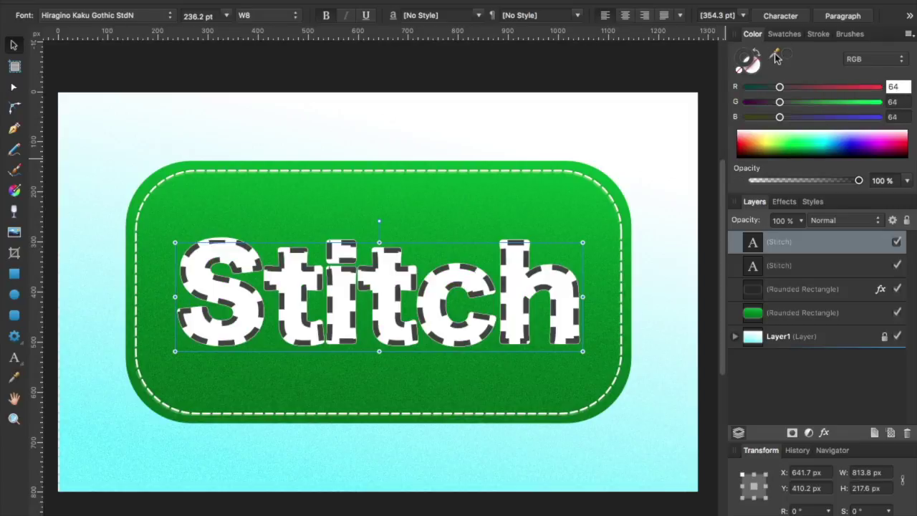
pyautogui.moveTo(776, 57); pyautogui.dragTo(514, 407)
pyautogui.click(789, 55)
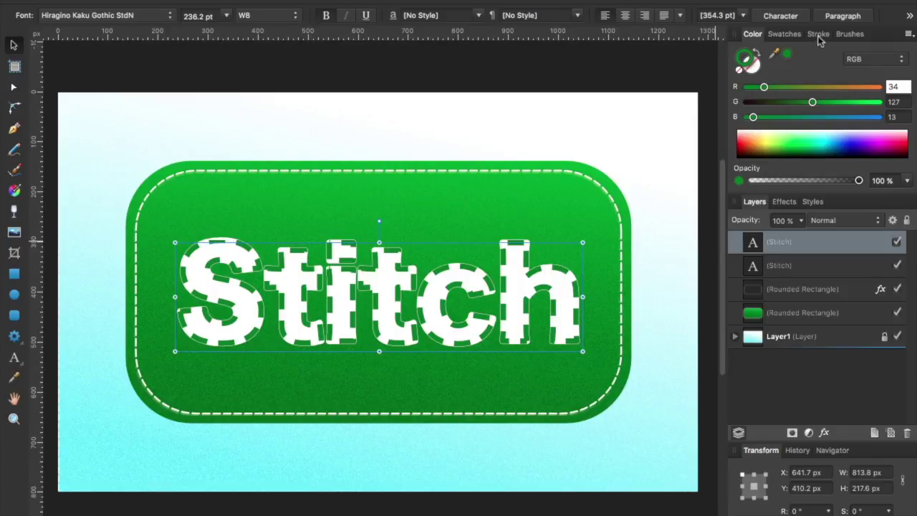
pyautogui.click(819, 35)
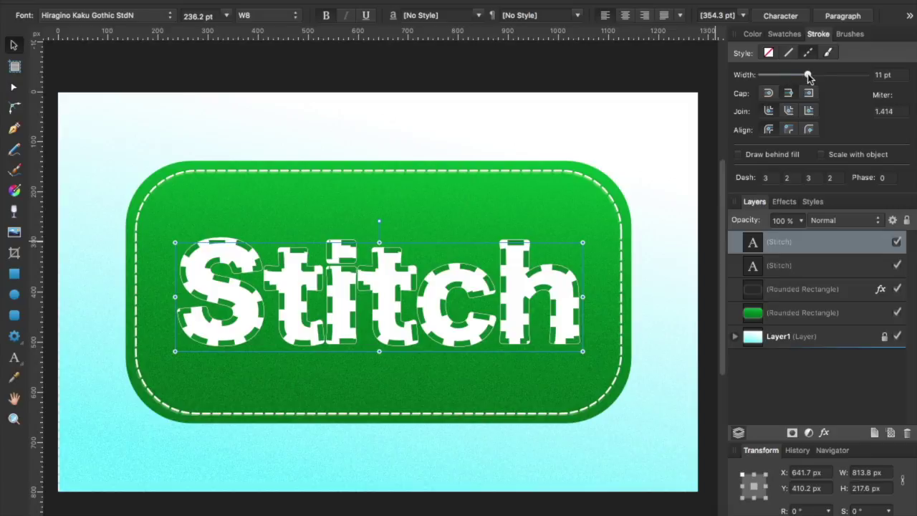
pyautogui.moveTo(809, 75); pyautogui.dragTo(795, 74)
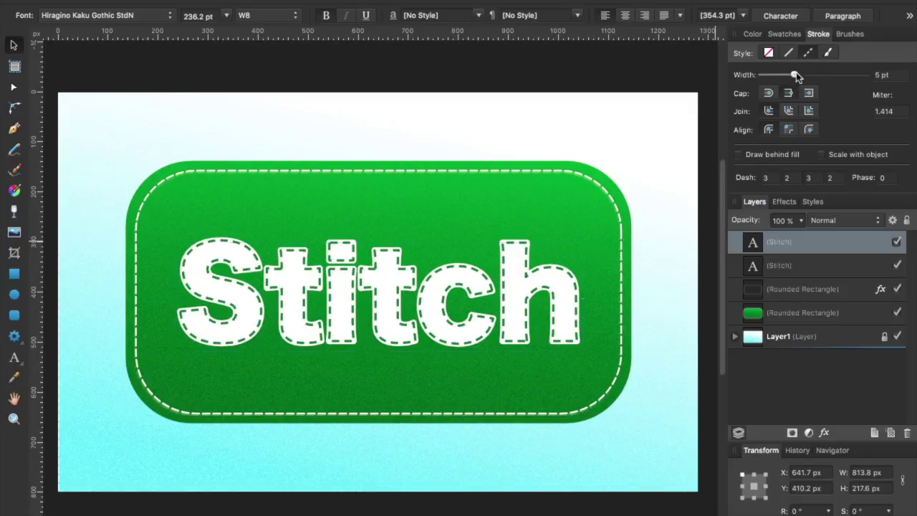
# Set the green outline's dash pattern to 4, 2, 4, 2.
pyautogui.click(774, 179)
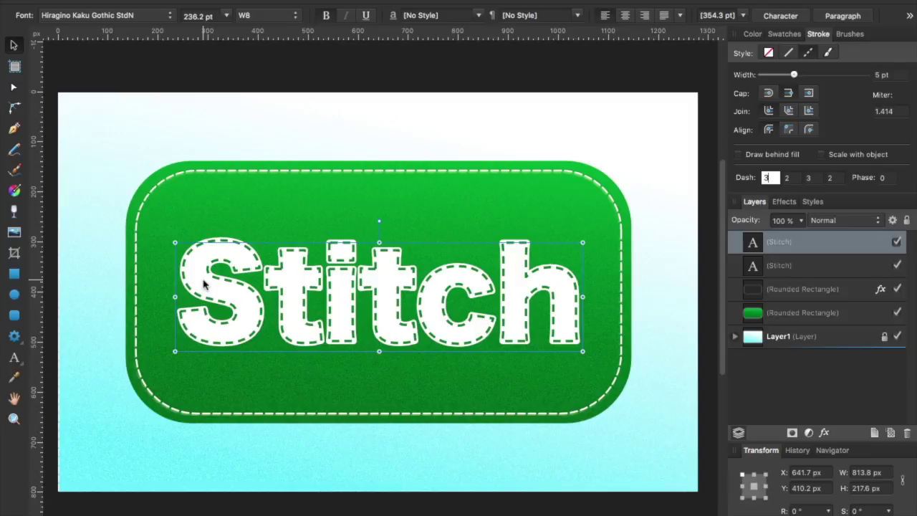
pyautogui.moveTo(778, 178); pyautogui.dragTo(734, 165)
pyautogui.click(788, 178)
pyautogui.click(817, 179)
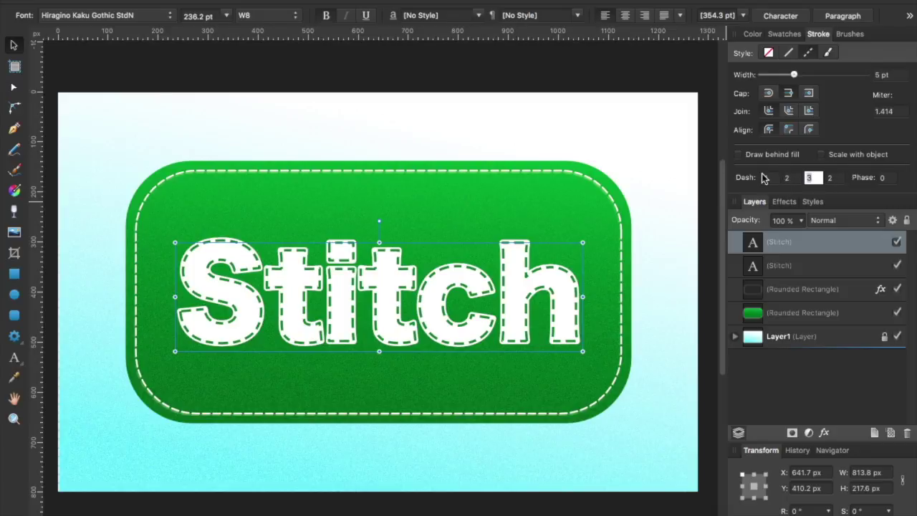
pyautogui.write('4')
pyautogui.press('Return')
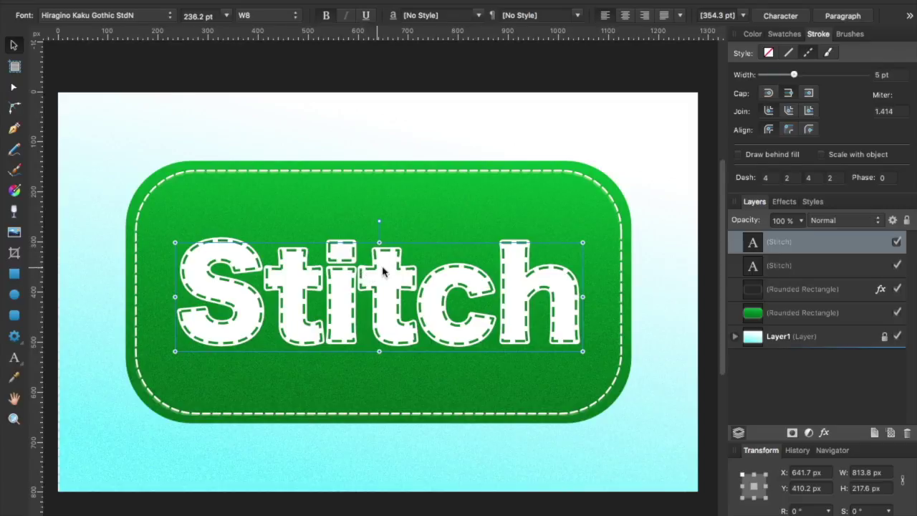
# Shift the dash phase to 1 so the outline resembles stitching.
pyautogui.click(887, 177)
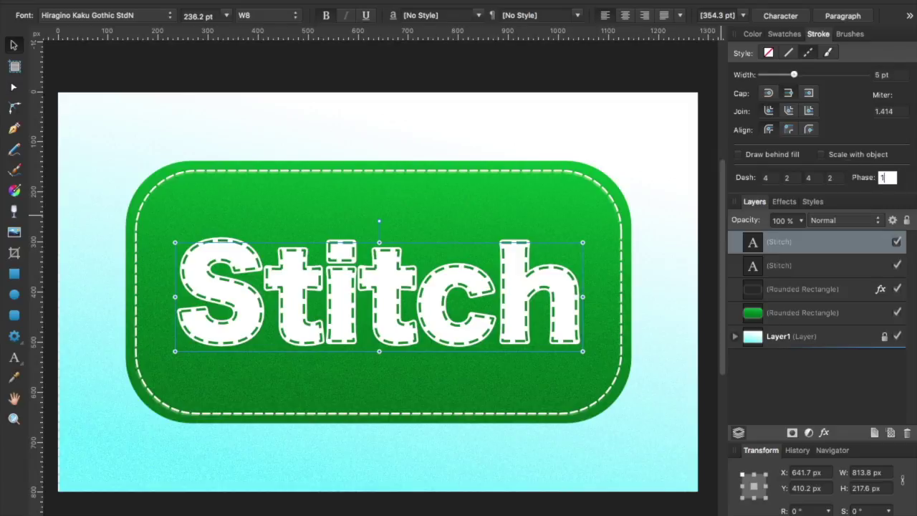
pyautogui.press('Return')
pyautogui.click(889, 177)
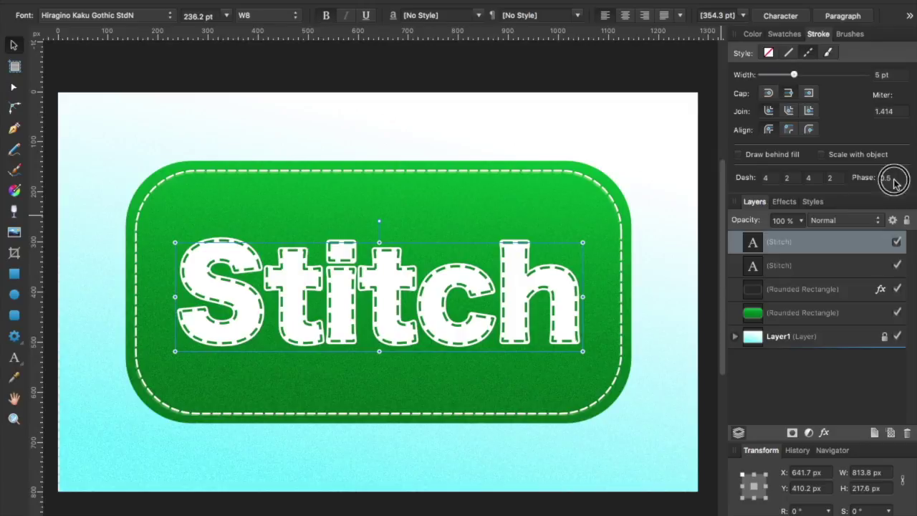
pyautogui.write('1')
pyautogui.press('Return')
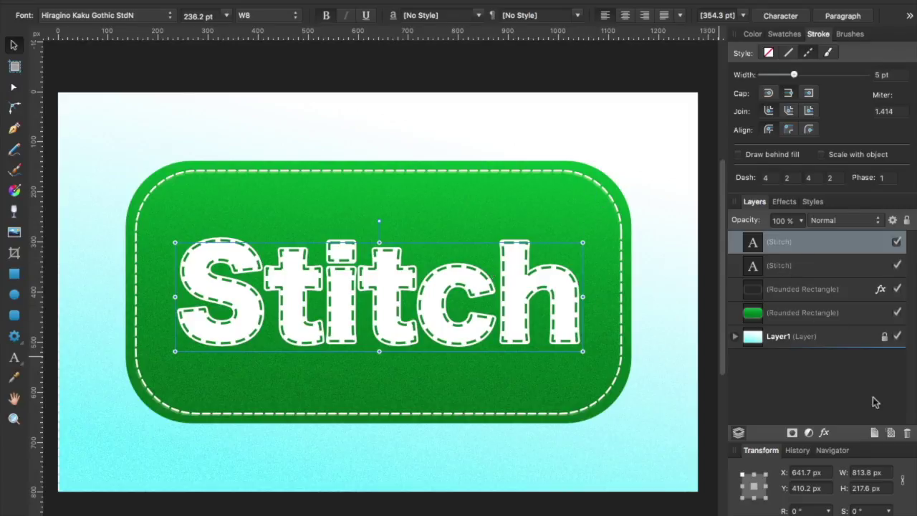
pyautogui.click(825, 434)
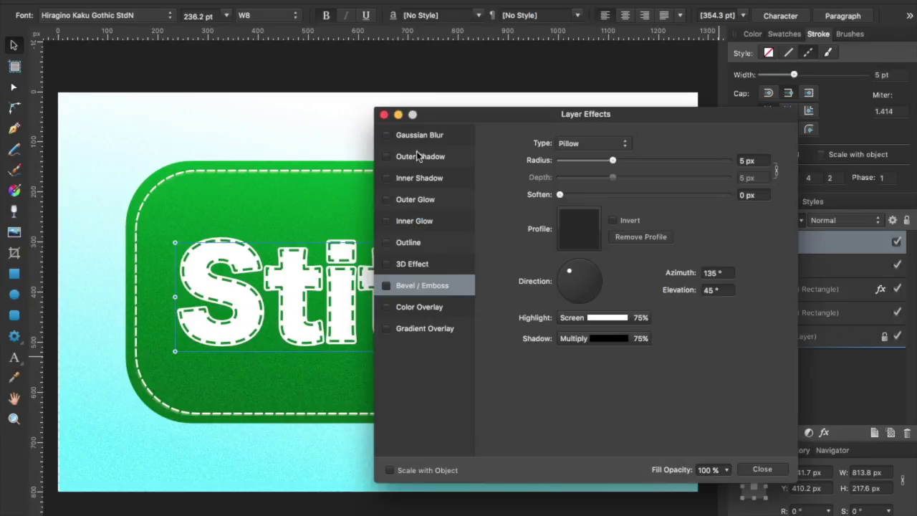
# Enable a Pillow bevel on the Stitch text lit from azimuth 56.9° and elevation 59.5°.
pyautogui.click(386, 286)
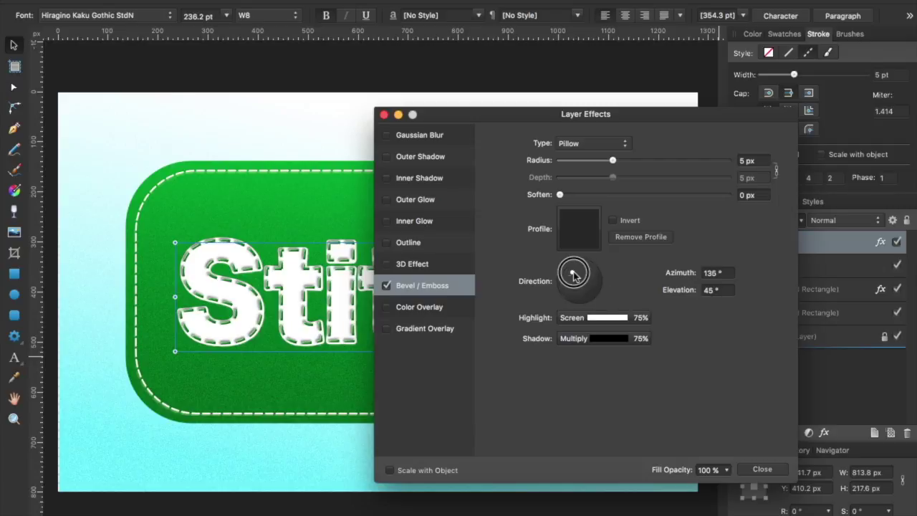
pyautogui.moveTo(573, 274)
pyautogui.mouseDown()
pyautogui.moveTo(588, 266)
pyautogui.moveTo(584, 277)
pyautogui.mouseUp()
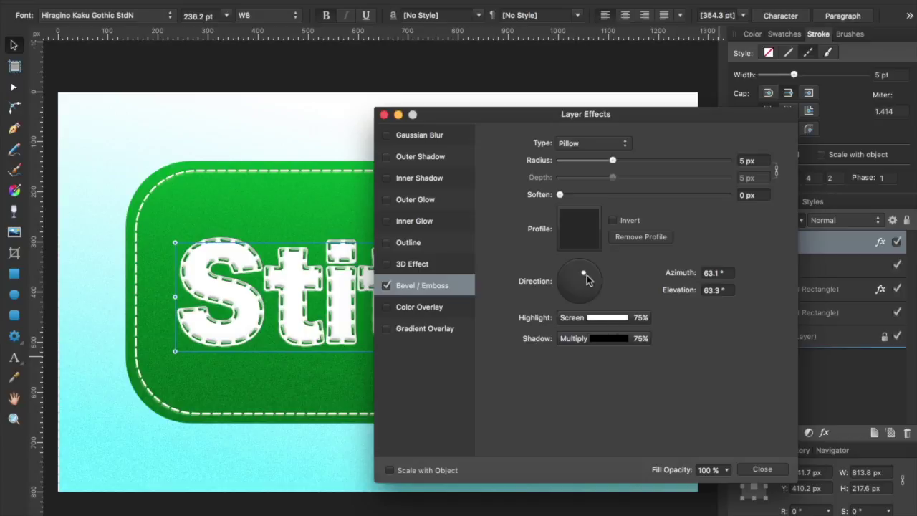
pyautogui.moveTo(587, 278); pyautogui.dragTo(585, 273)
# Soften the bevel by lowering highlight opacity to 43% and shadow opacity to 42%.
pyautogui.click(639, 320)
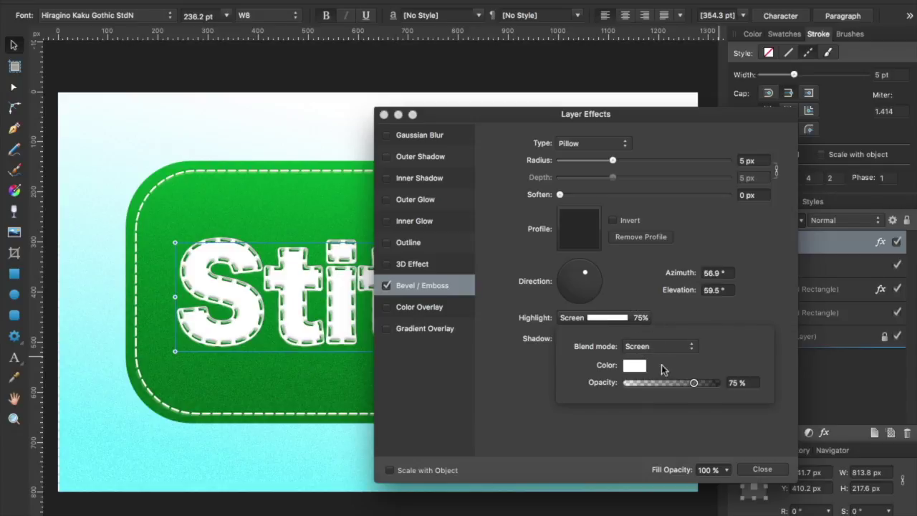
pyautogui.moveTo(694, 385); pyautogui.dragTo(665, 387)
pyautogui.click(653, 302)
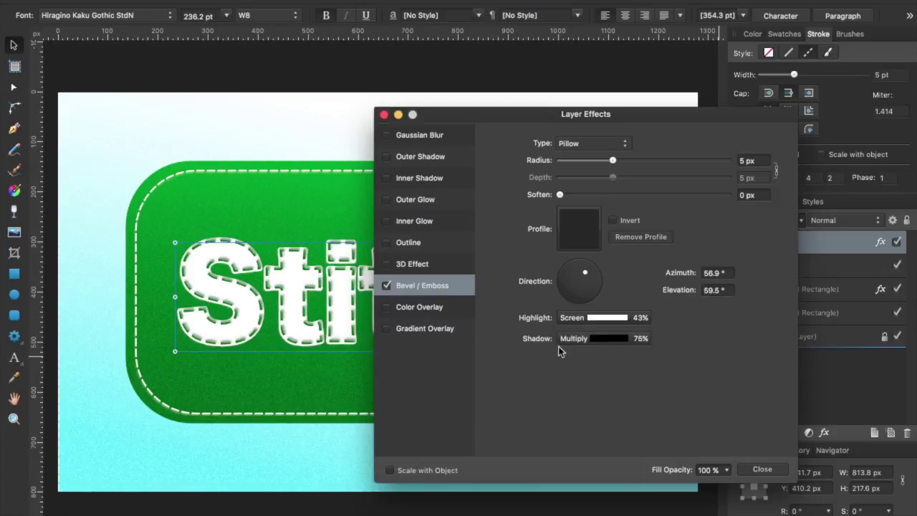
pyautogui.click(640, 340)
pyautogui.moveTo(692, 403); pyautogui.dragTo(668, 404)
# Close the Layer Effects dialog to reveal the finished bevelled, green-stitched badge.
pyautogui.click(384, 116)
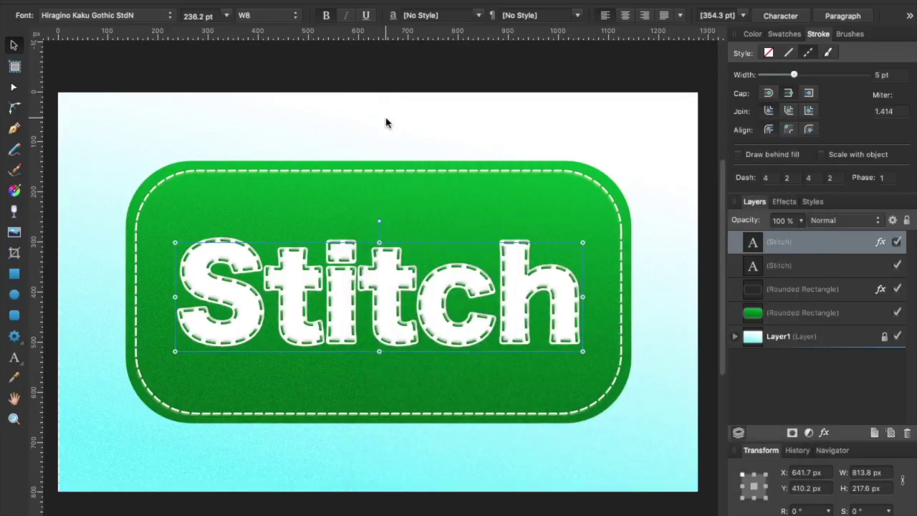